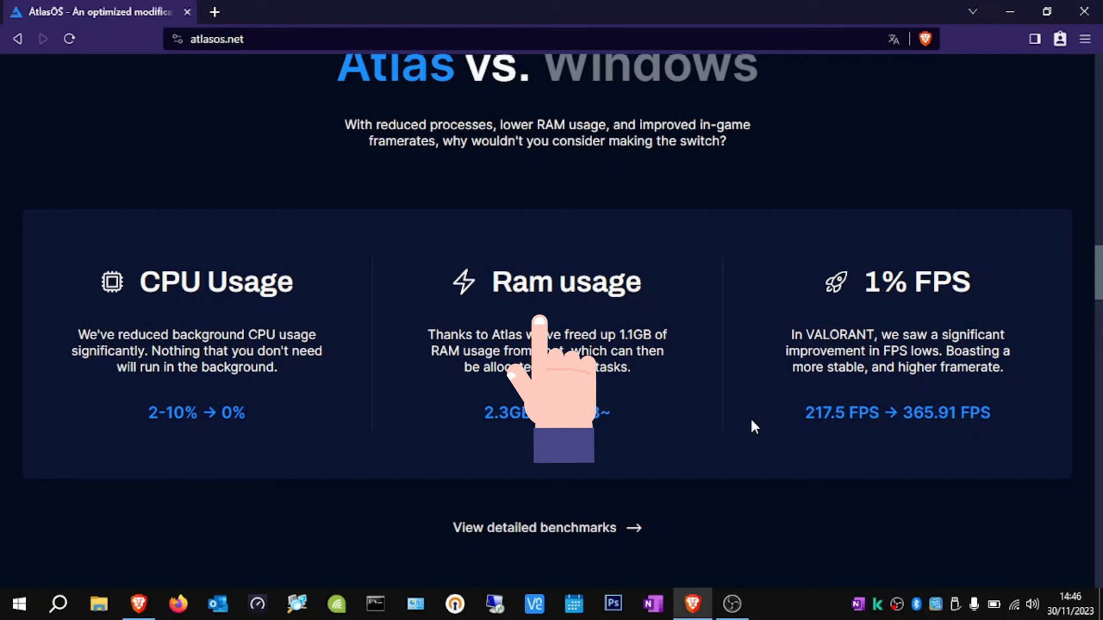
# Look over the Atlas vs. Windows comparison and open the detailed installation documentation from the AtlasOS home page
pyautogui.scroll(3, 692, 197)
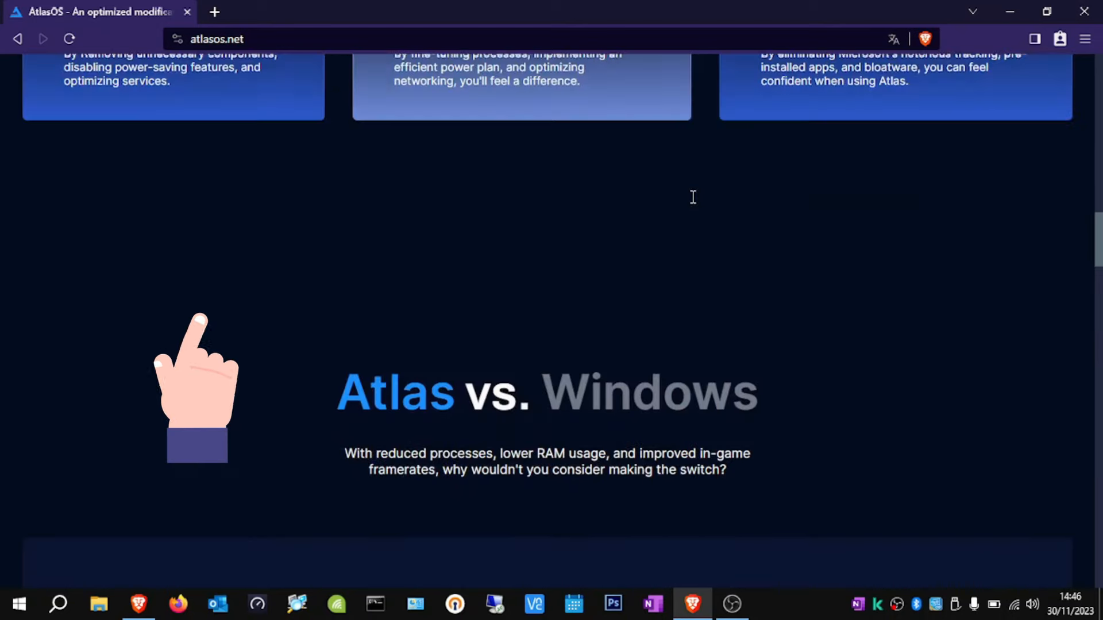
pyautogui.scroll(-12, 691, 197)
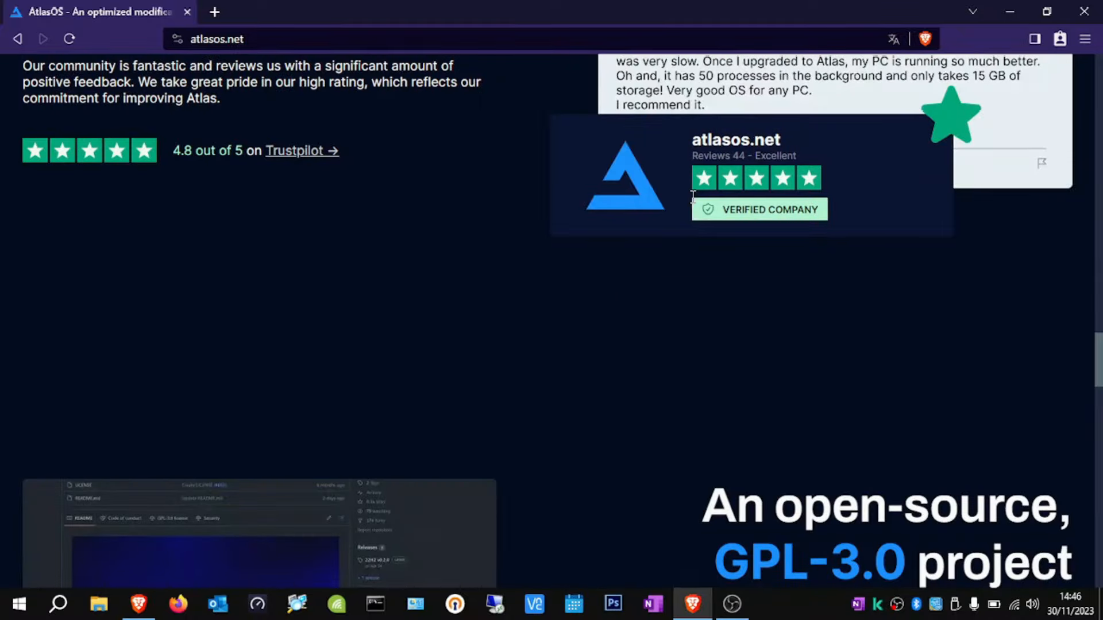
pyautogui.scroll(10, 691, 195)
pyautogui.scroll(8, 692, 199)
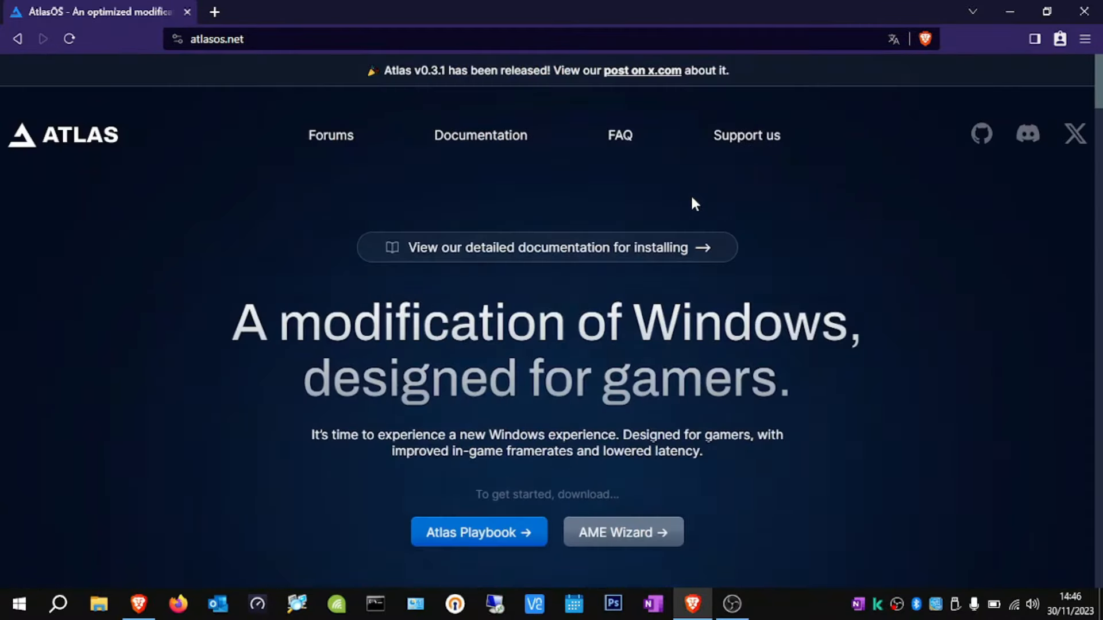
pyautogui.click(599, 259)
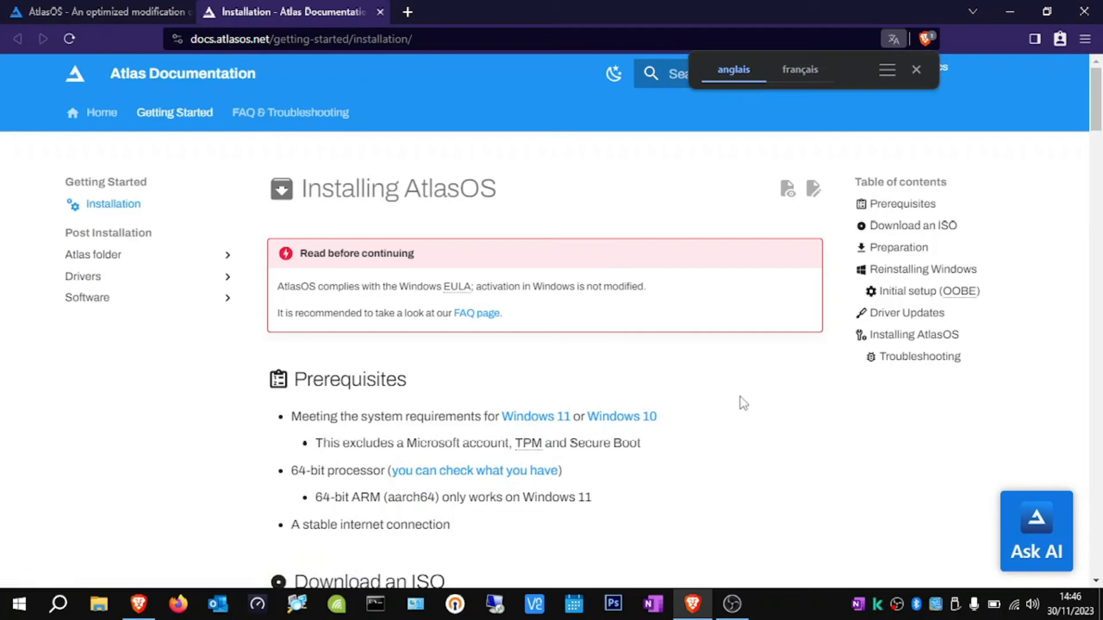
# Download the Windows 11 x64 ISO in French from the installation documentation, saving it as Win11_23H2_French_x64.iso in Téléchargements
pyautogui.scroll(-3, 784, 434)
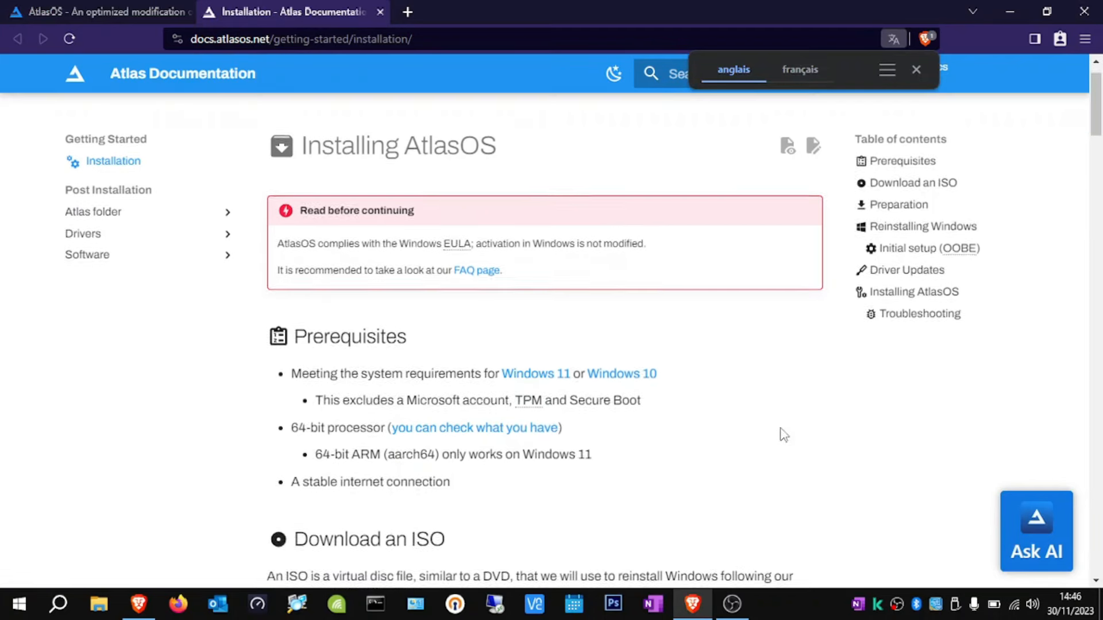
pyautogui.scroll(-1, 785, 435)
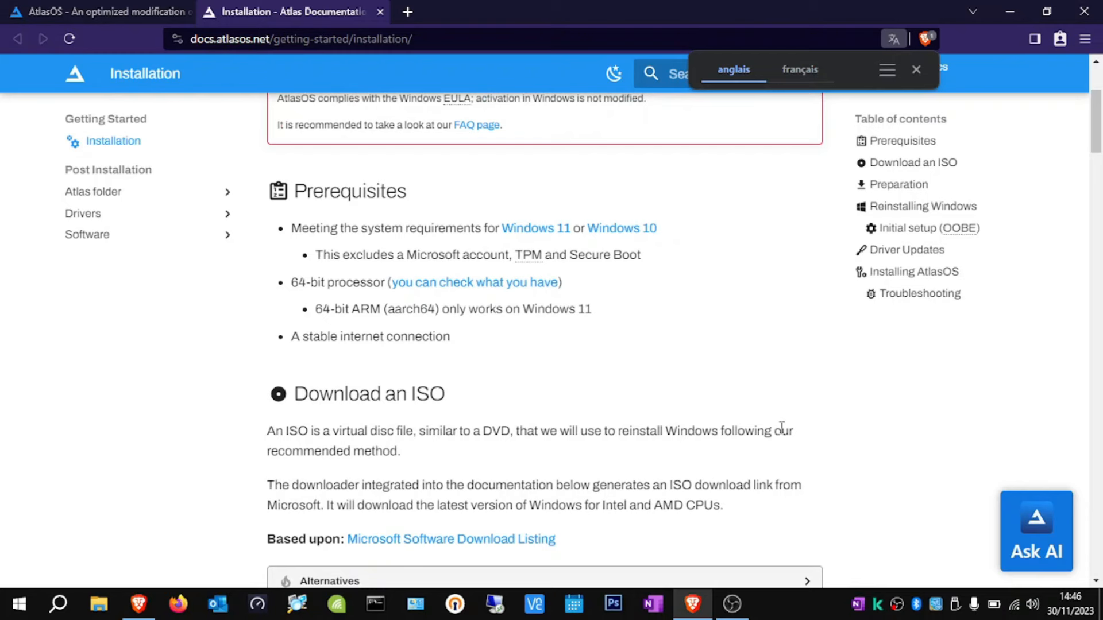
pyautogui.scroll(-3, 781, 428)
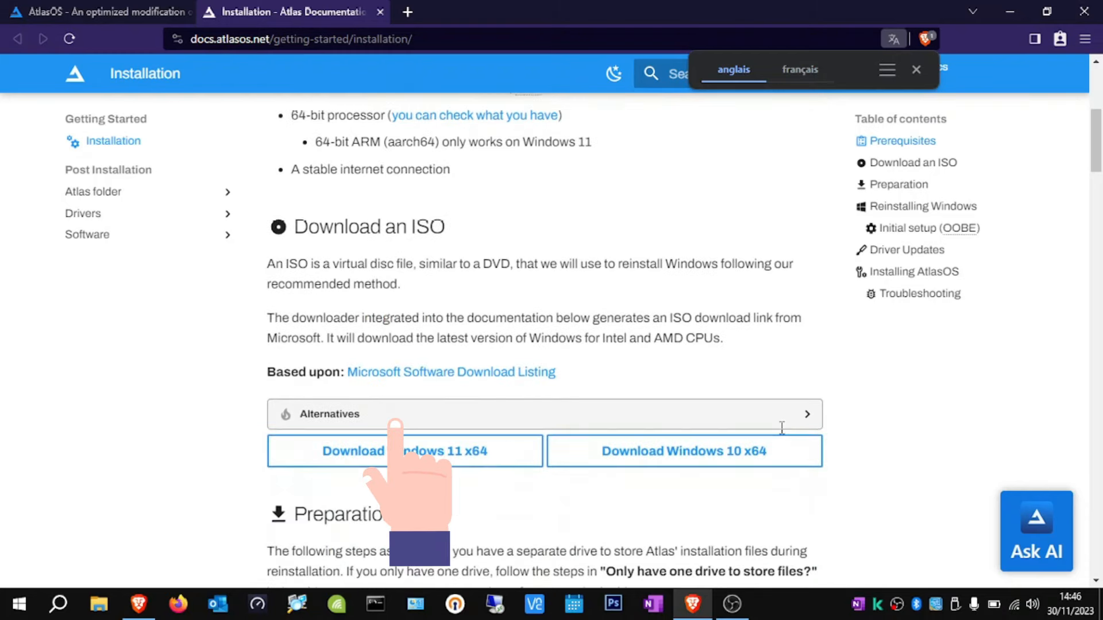
pyautogui.scroll(-1, 782, 428)
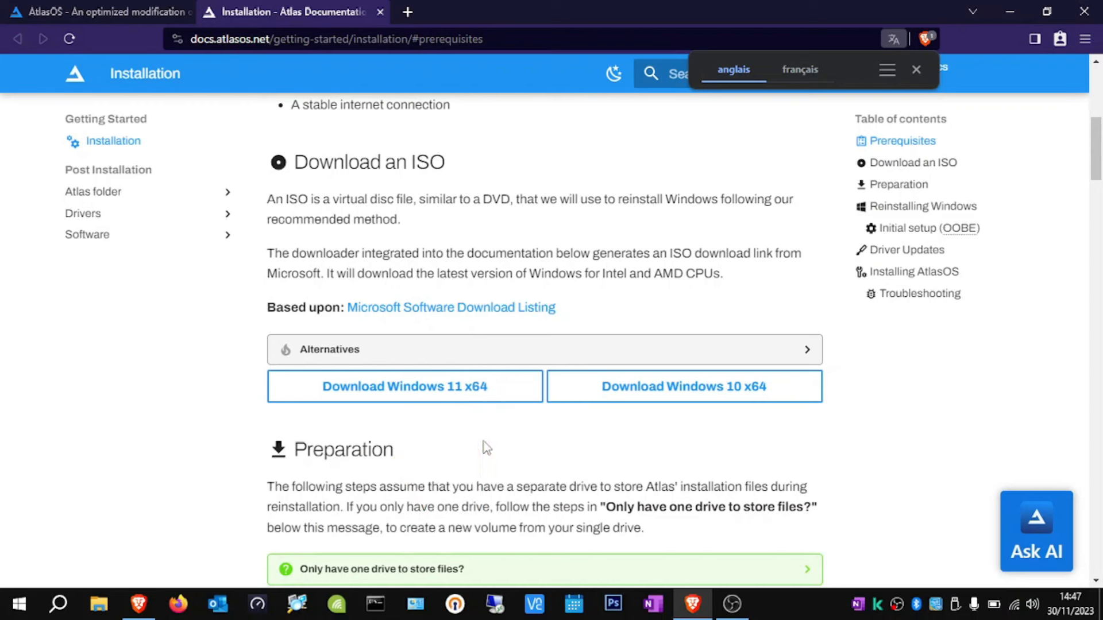
pyautogui.click(473, 394)
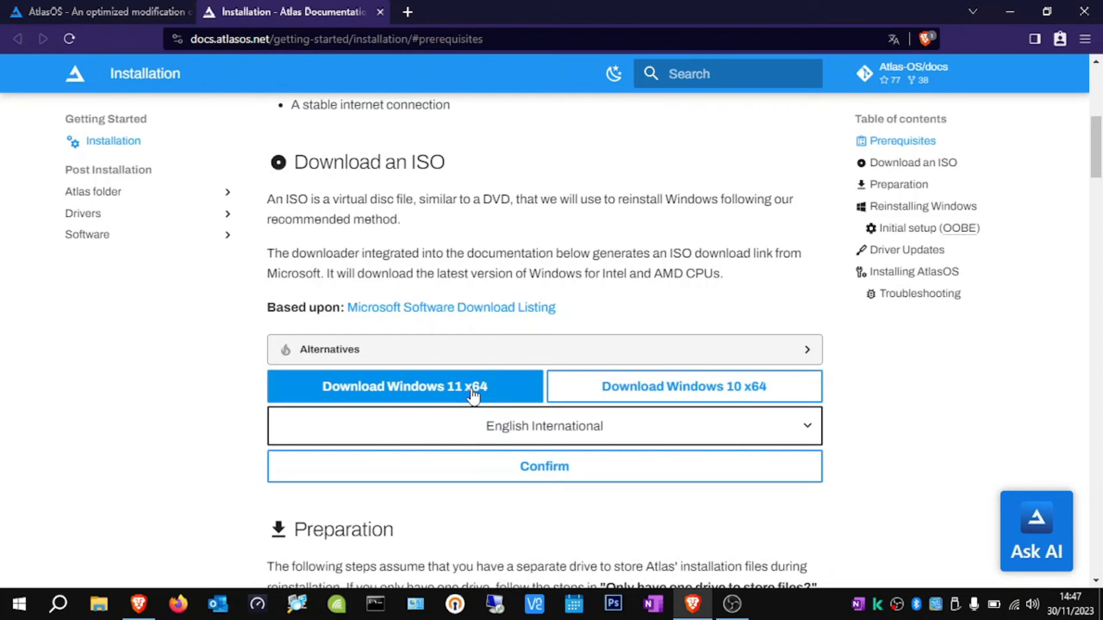
pyautogui.click(450, 434)
pyautogui.click(336, 299)
pyautogui.click(525, 476)
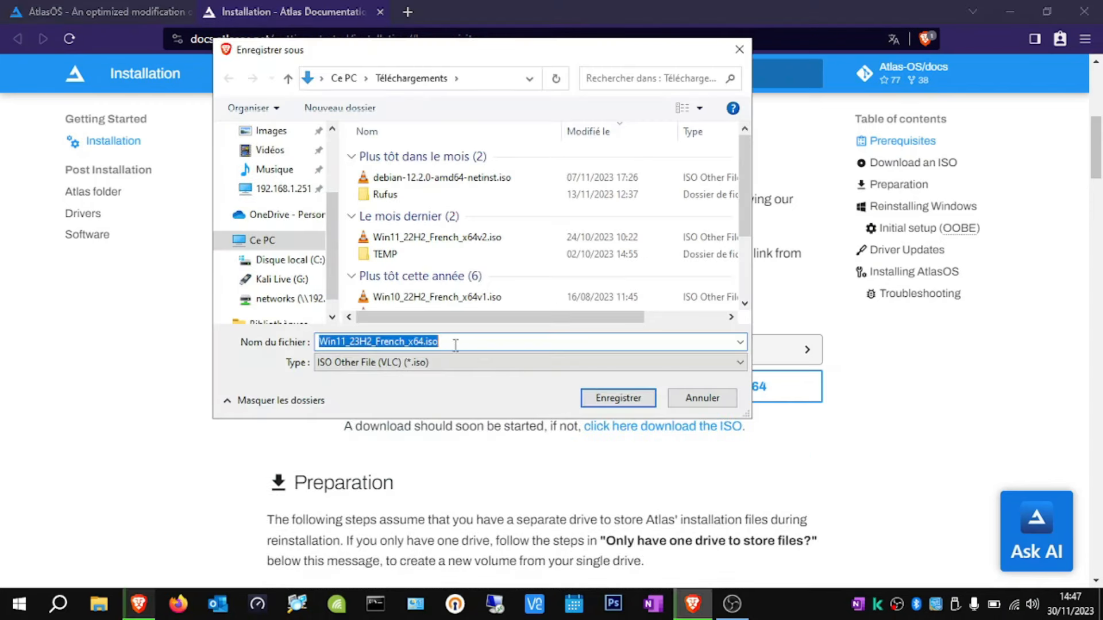
pyautogui.click(455, 345)
pyautogui.click(607, 398)
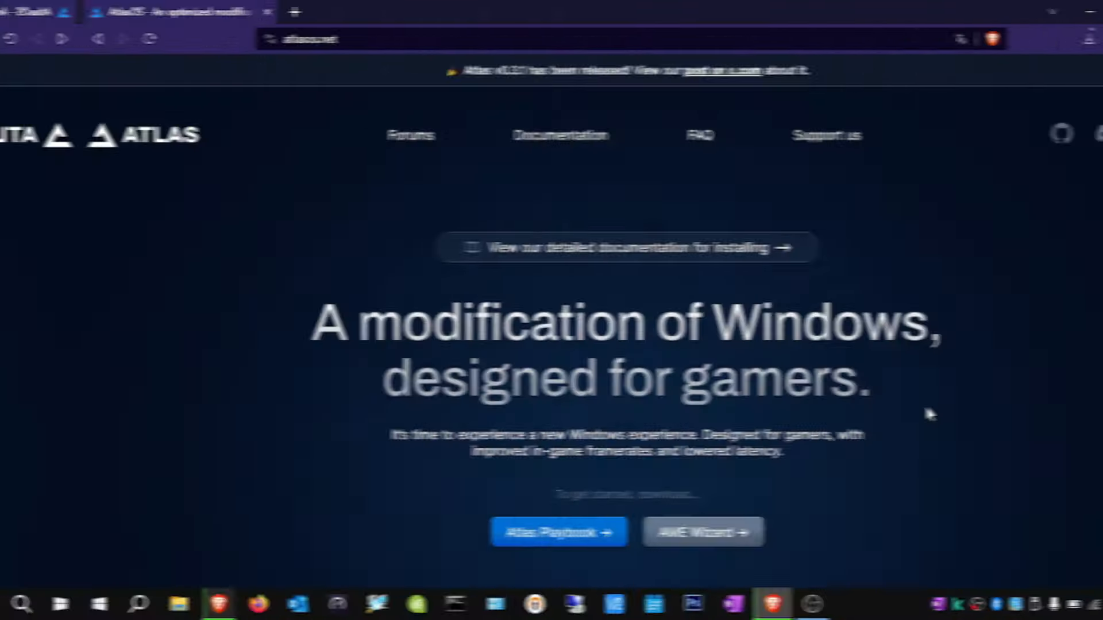
# Download the Atlas Playbook from the AtlasOS home page, saving AtlasPlaybook_v0.3.2.zip in Téléchargements
pyautogui.scroll(-2, 857, 404)
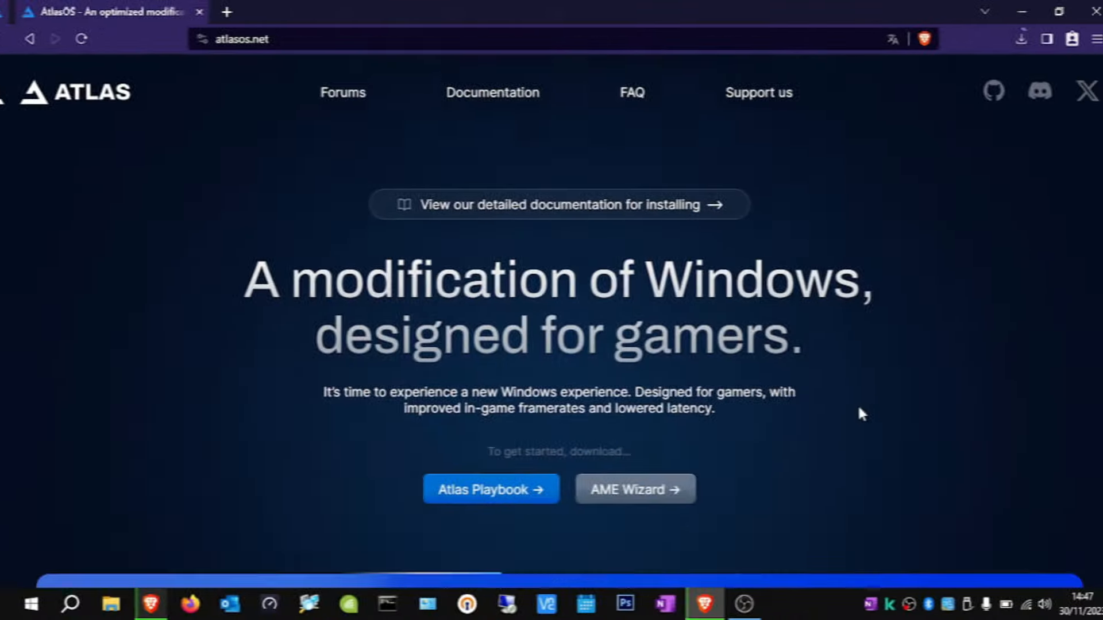
pyautogui.click(452, 430)
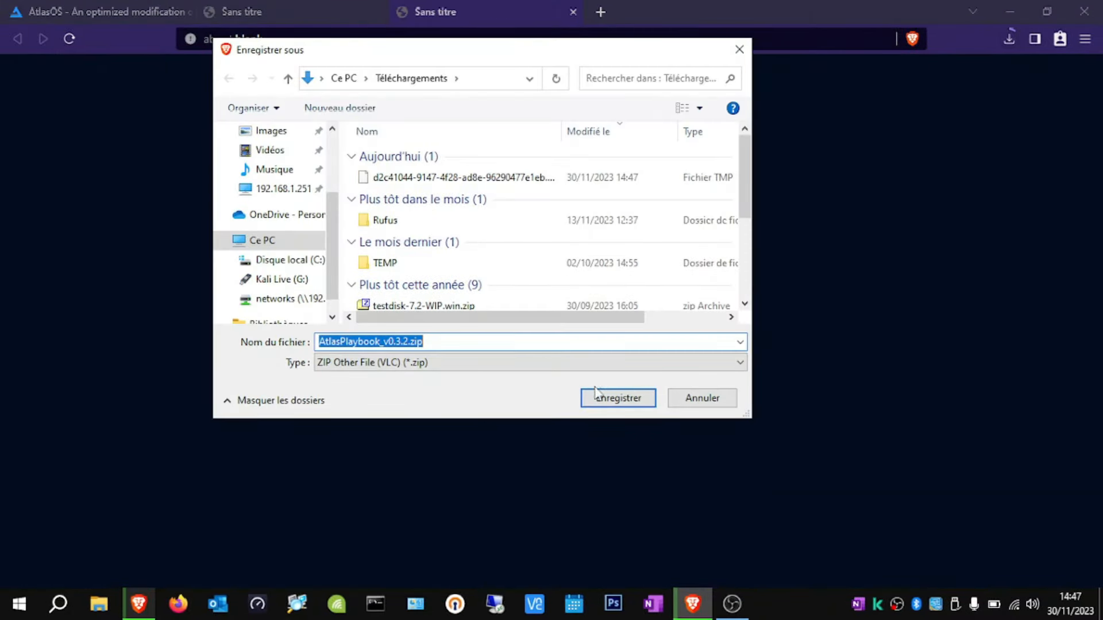
pyautogui.click(596, 401)
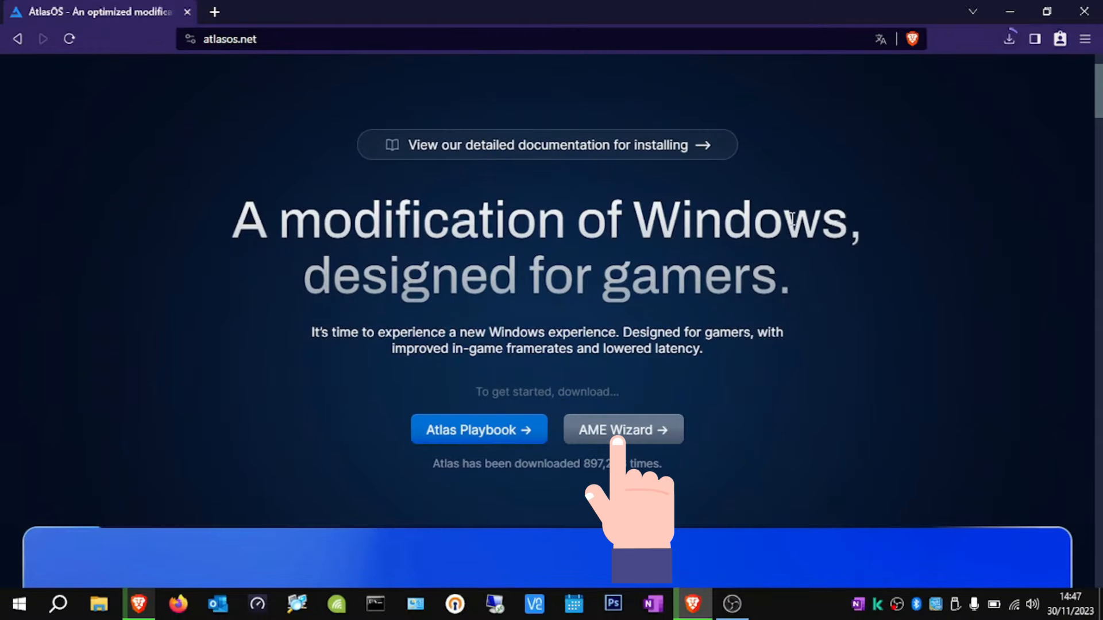
# Download the AME Wizard from the AtlasOS home page as AME Wizard Beta.zip in Téléchargements and close the browser
pyautogui.click(653, 439)
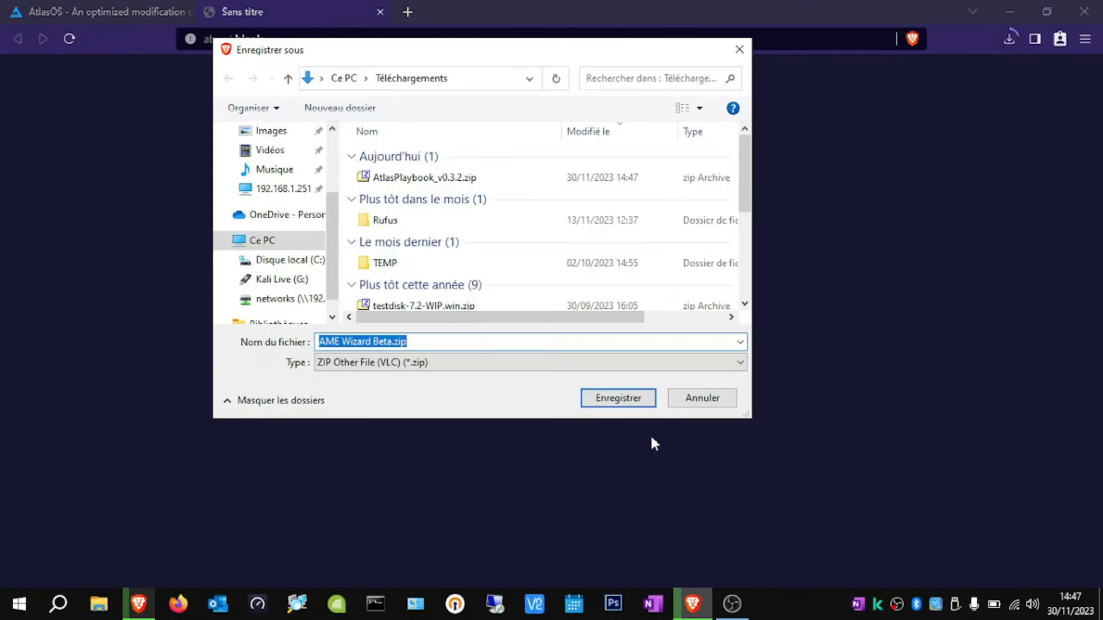
pyautogui.click(618, 398)
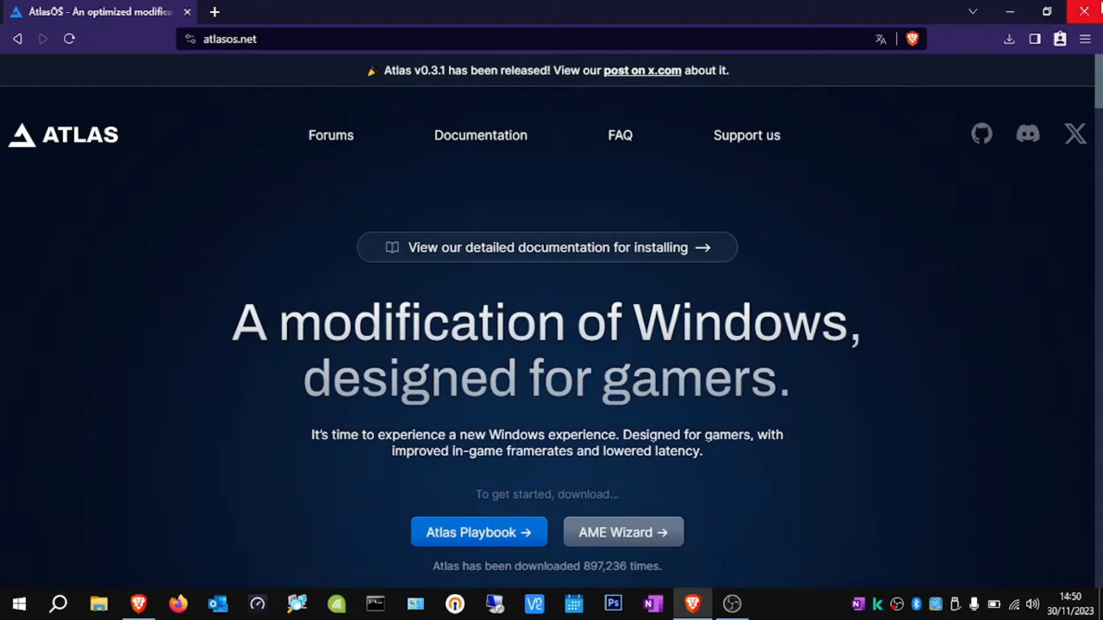
pyautogui.click(1099, 7)
pyautogui.click(1100, 6)
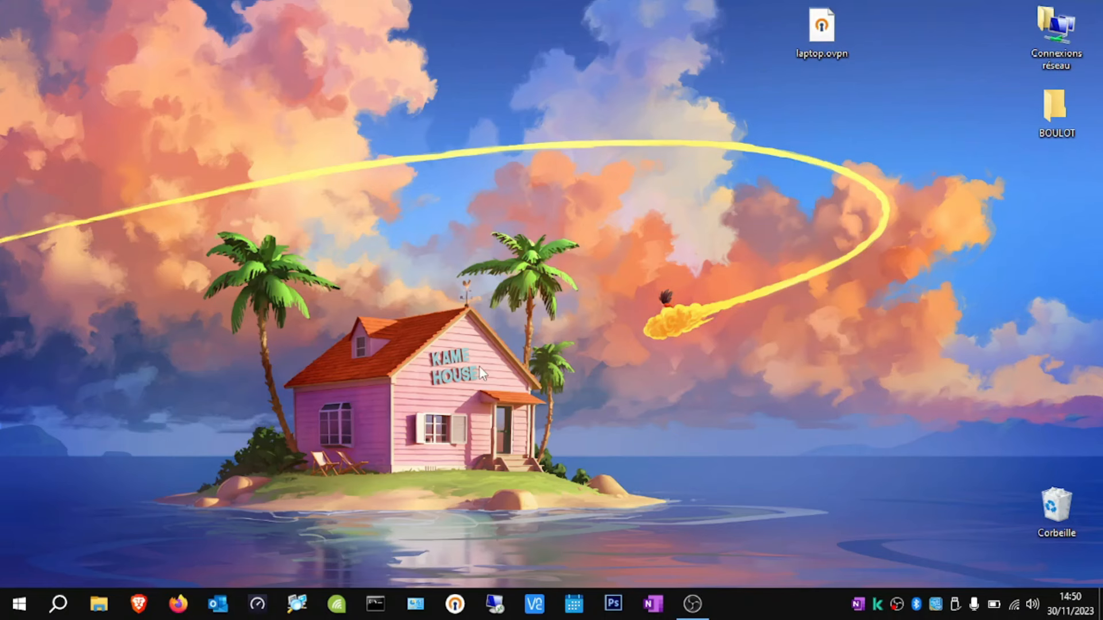
# Move AME Wizard Beta.zip and AtlasPlaybook_v0.3.2.zip from the Téléchargements folder to the desktop in File Explorer
pyautogui.press('super+e')
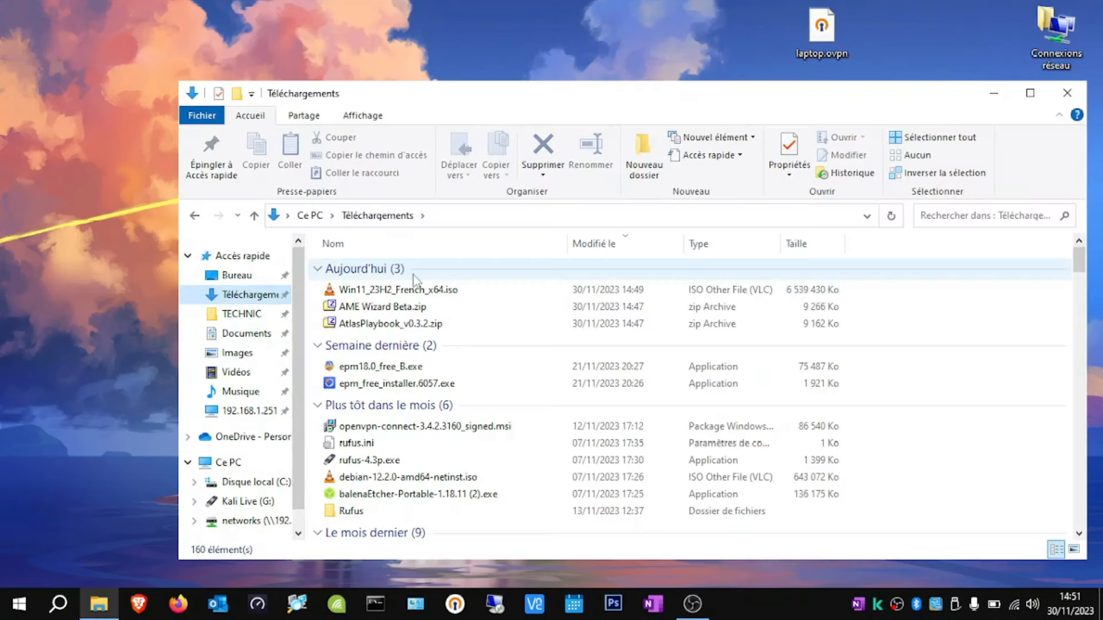
pyautogui.click(491, 329)
pyautogui.keyDown('shift'); pyautogui.click(422, 310); pyautogui.keyUp('shift')
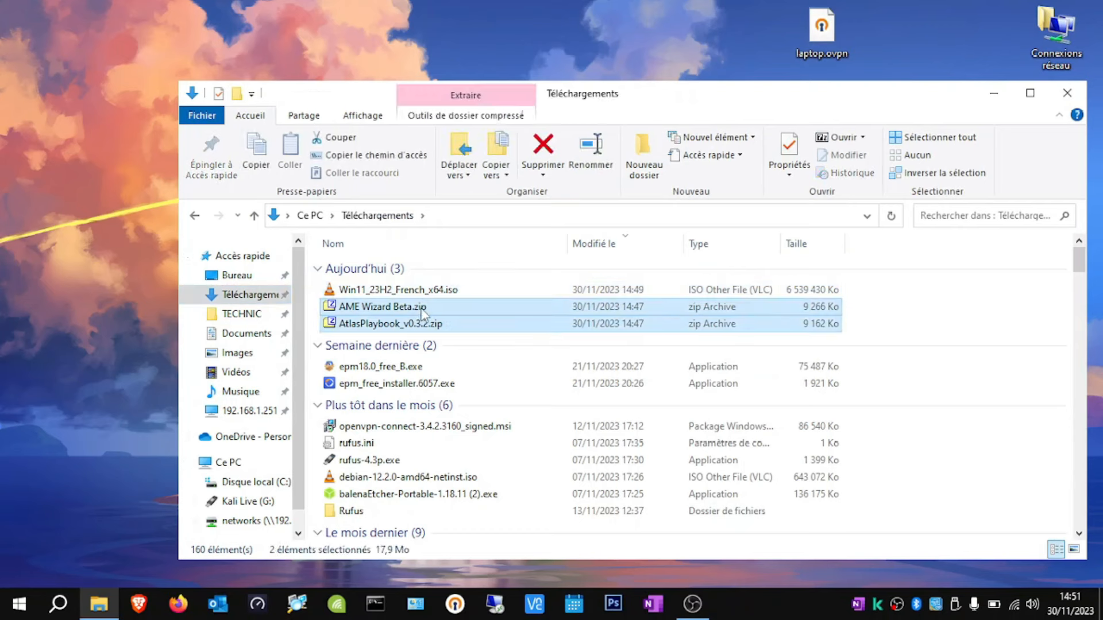
pyautogui.moveTo(422, 313); pyautogui.dragTo(522, 43)
pyautogui.click(989, 93)
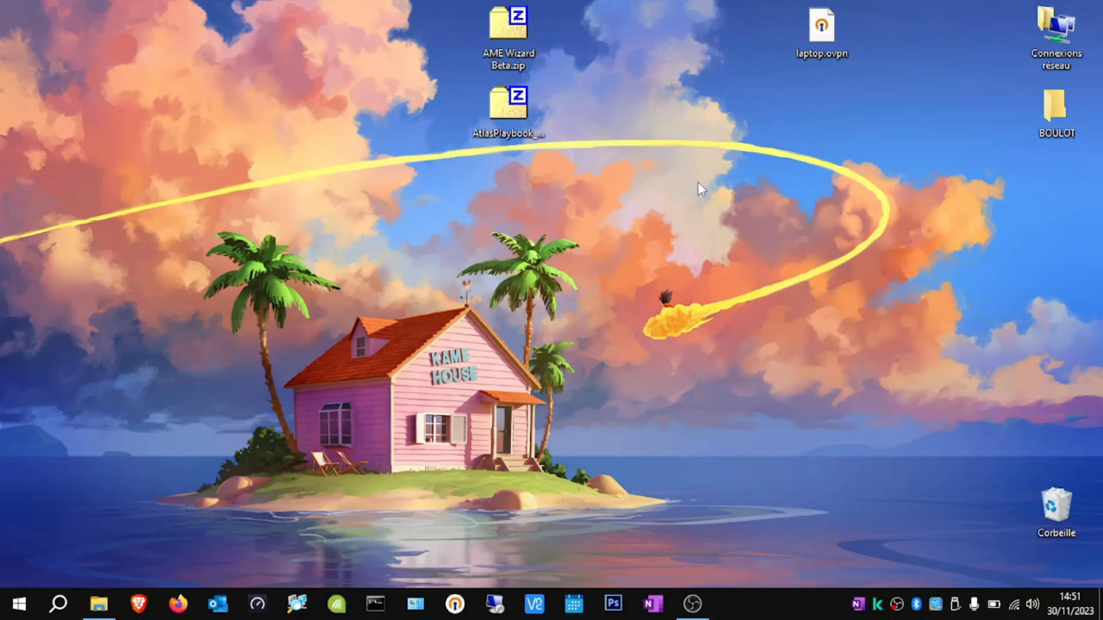
# Create a new desktop folder named Atlasfichiers
pyautogui.rightClick(593, 200)
pyautogui.moveTo(634, 356)
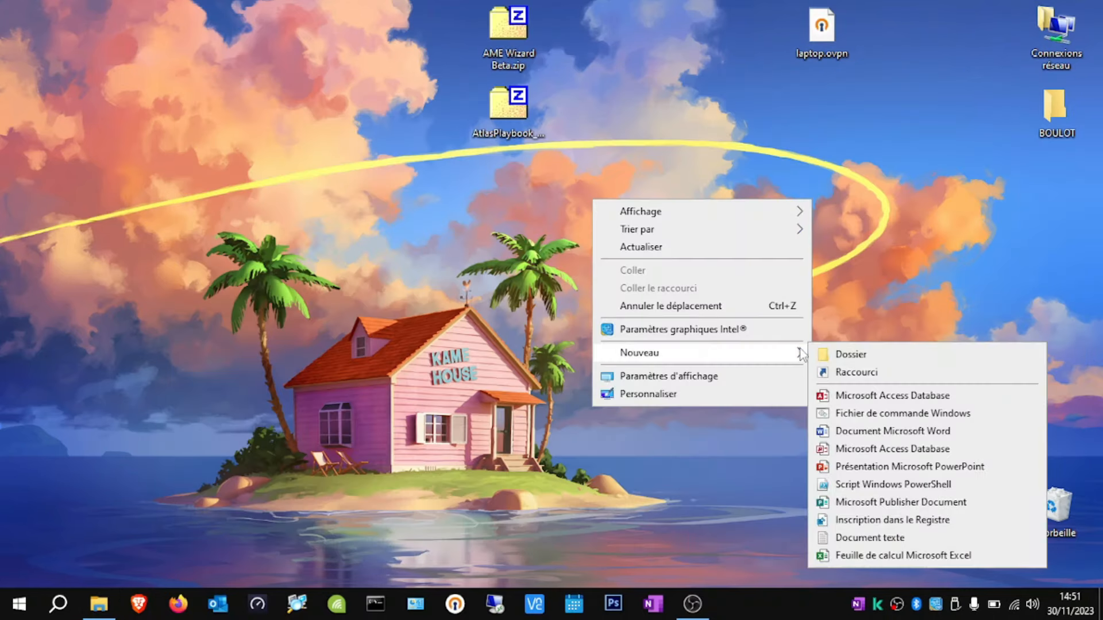
pyautogui.click(833, 357)
pyautogui.write('Atlasfichiers')
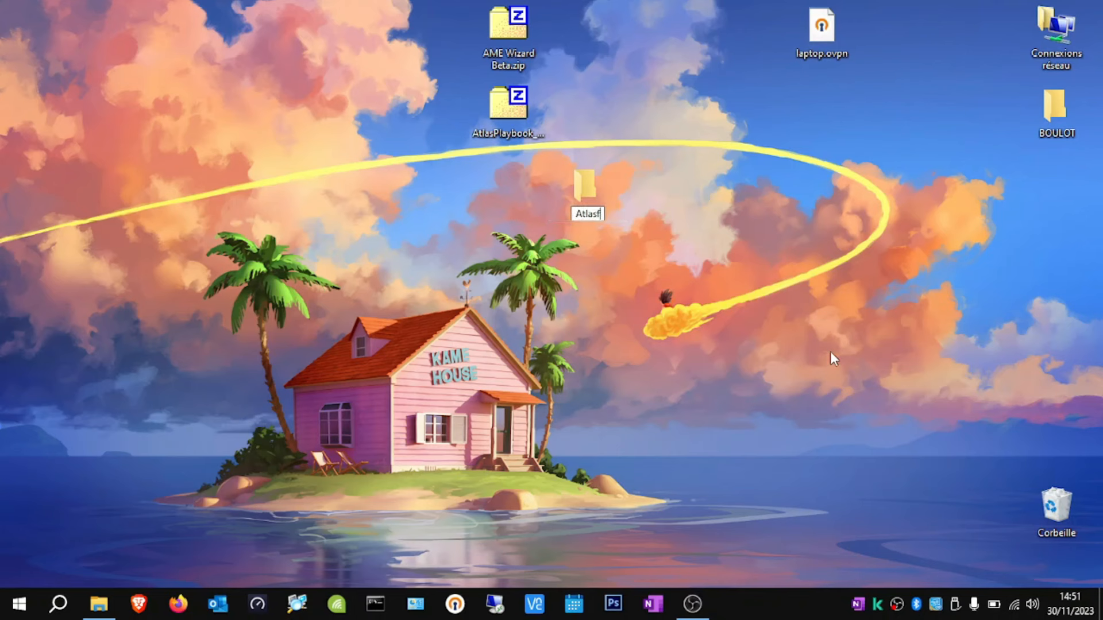
pyautogui.press('Return')
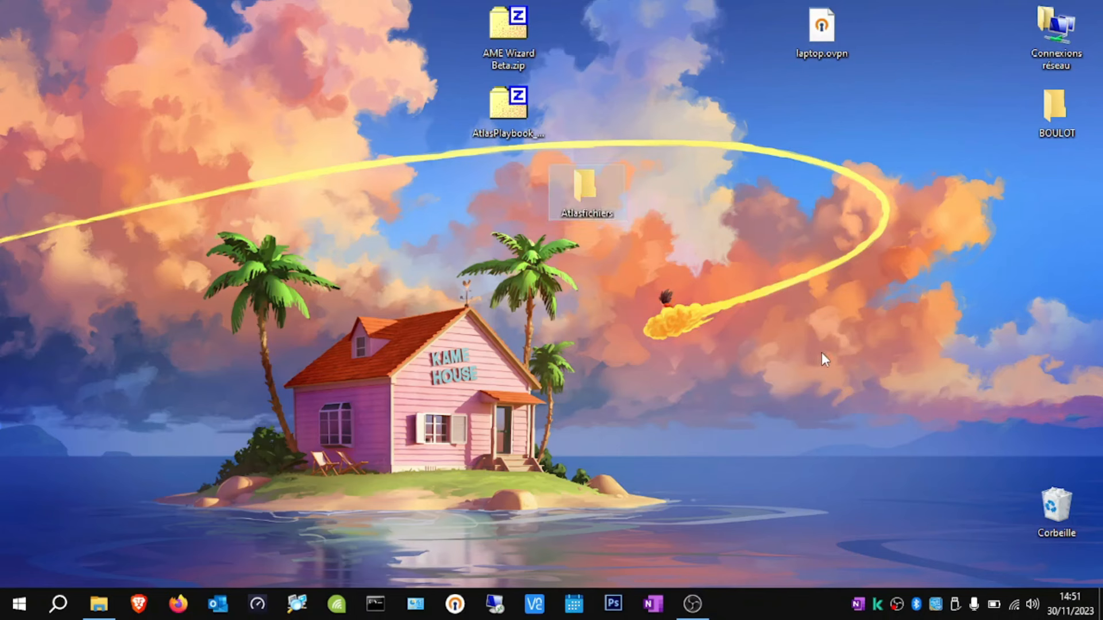
# Extract AtlasPlaybook_v0.3.2.zip and AME Wizard Beta.zip with 7-Zip, each into its own folder on the desktop
pyautogui.rightClick(513, 116)
pyautogui.moveTo(595, 147)
pyautogui.click(698, 150)
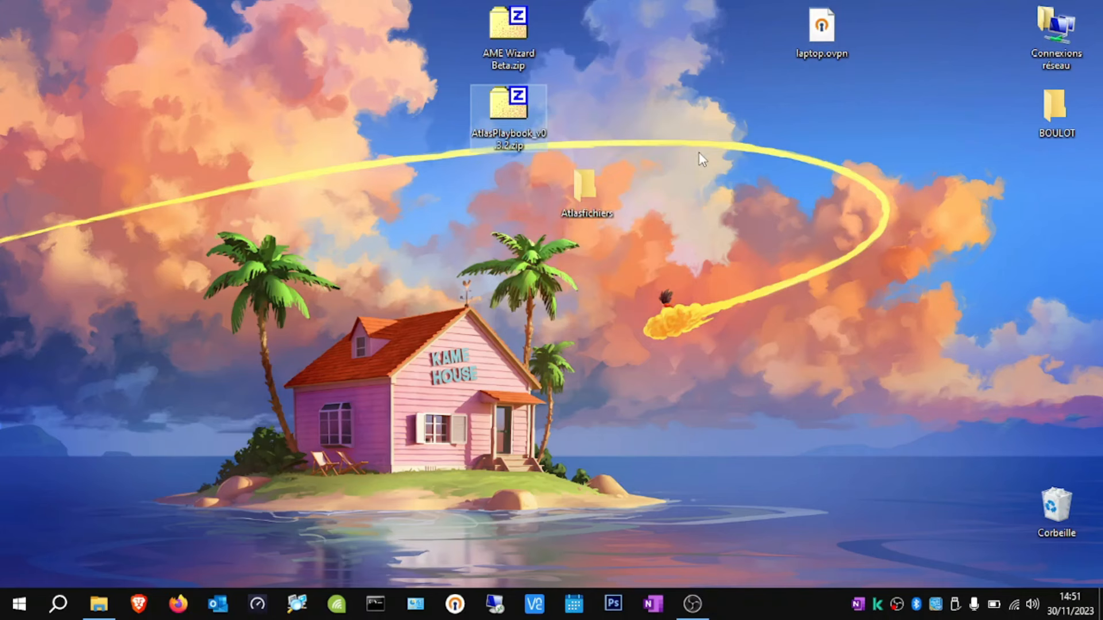
pyautogui.rightClick(501, 30)
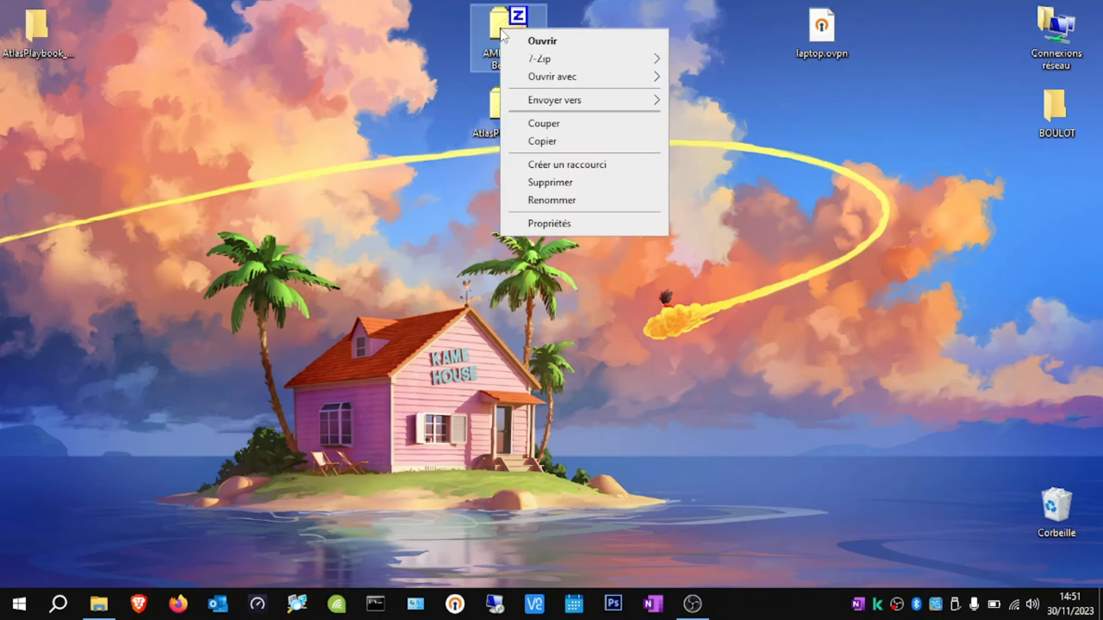
pyautogui.moveTo(583, 60)
pyautogui.click(702, 58)
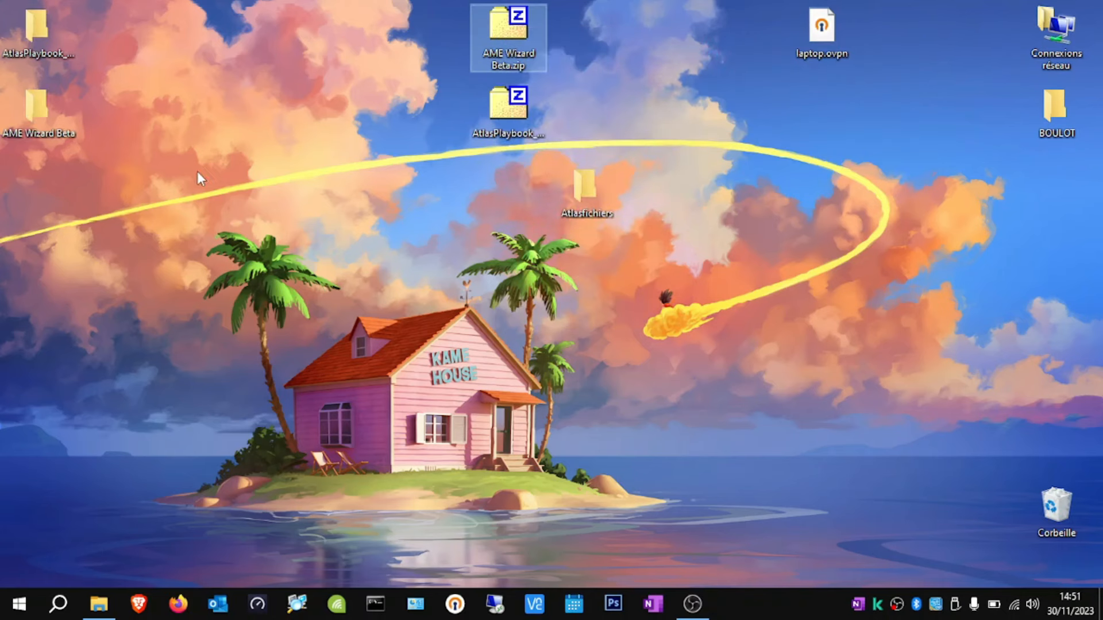
# Move both extracted folders into Atlasfichiers and delete the two ZIP archives from the desktop
pyautogui.moveTo(141, 208); pyautogui.dragTo(575, 210)
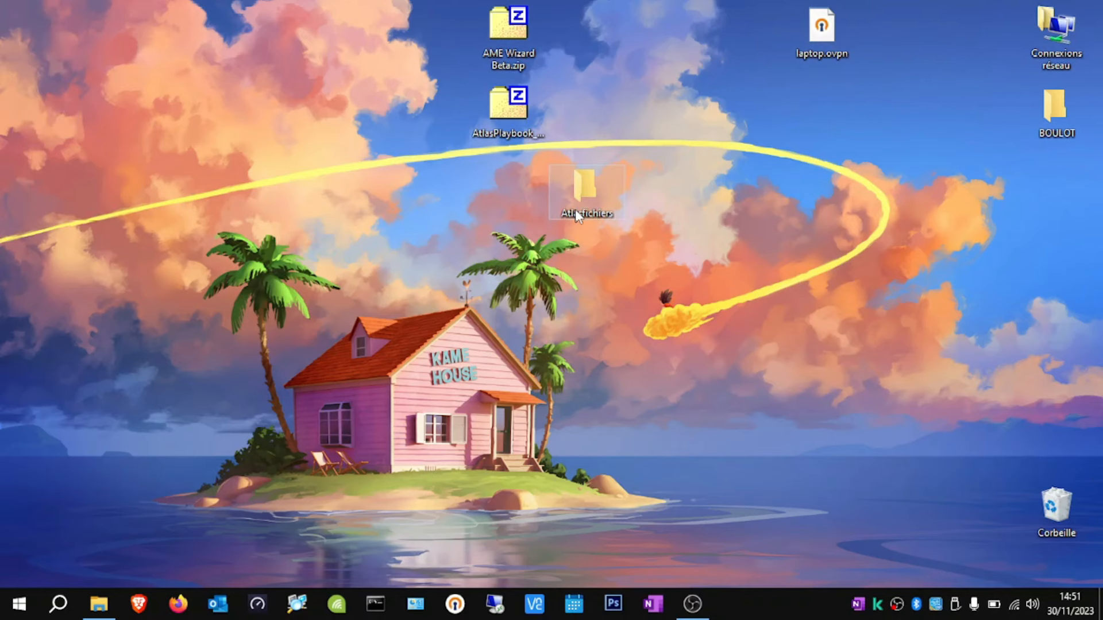
pyautogui.click(506, 34)
pyautogui.keyDown('ctrl'); pyautogui.click(520, 112); pyautogui.keyUp('ctrl')
pyautogui.rightClick(523, 115)
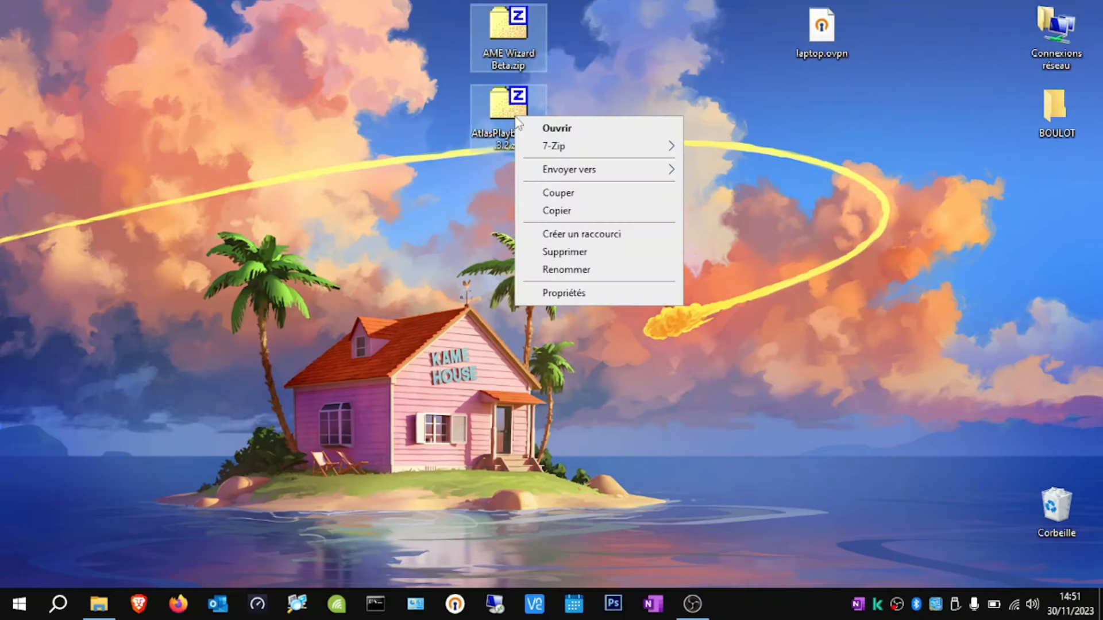
pyautogui.click(583, 250)
# Check the contents of the AME Wizard Beta and AtlasPlaybook_v0.3.2 folders inside Atlasfichiers, closing the window when done
pyautogui.doubleClick(585, 187)
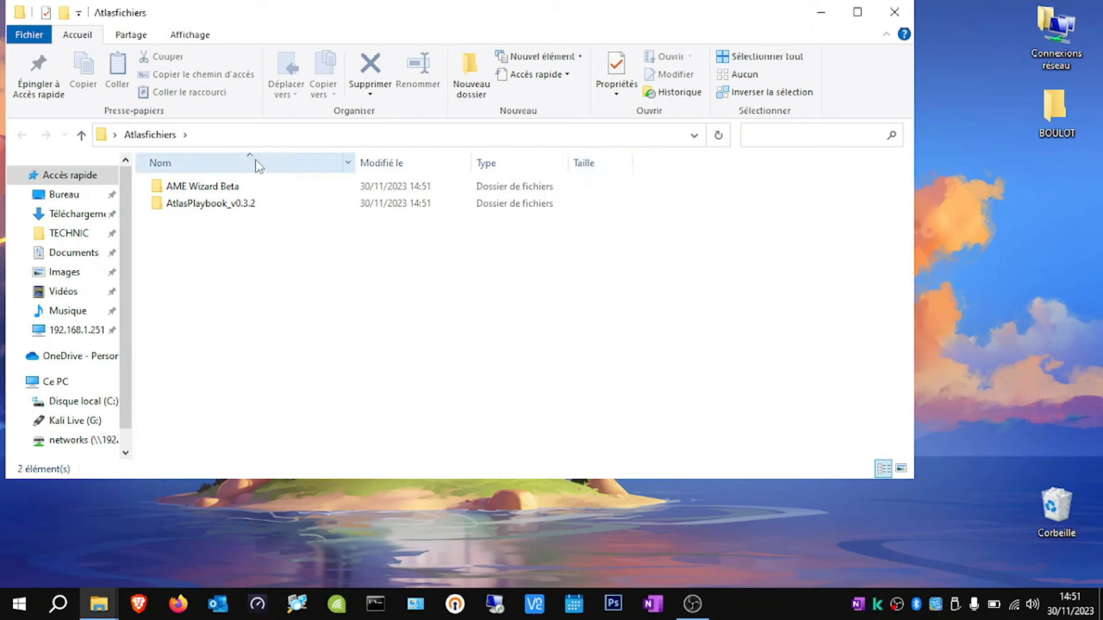
pyautogui.doubleClick(227, 192)
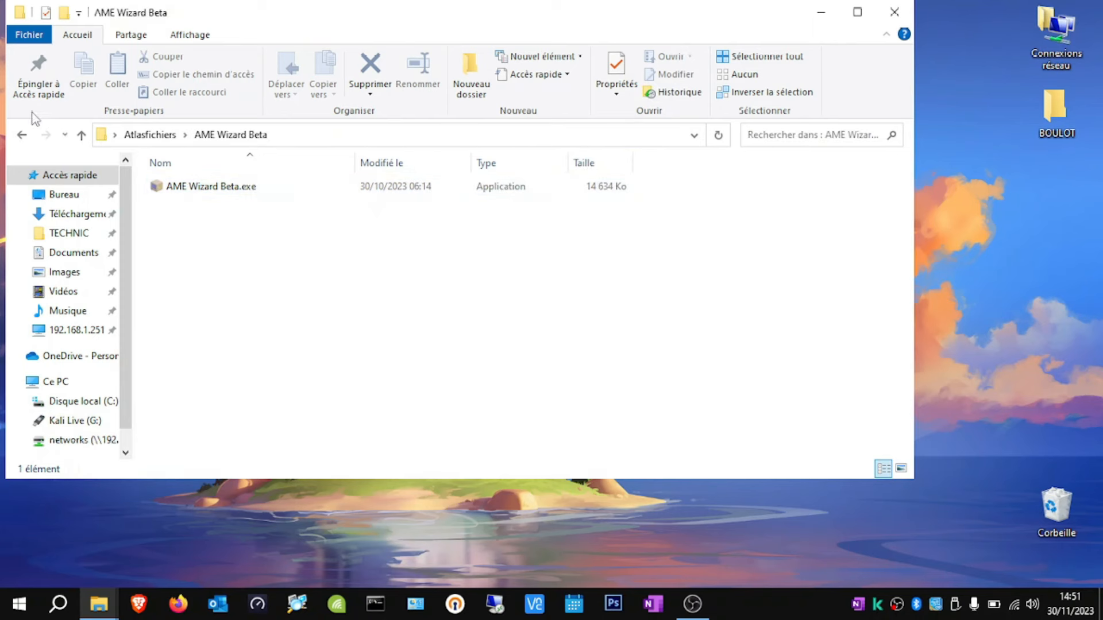
pyautogui.click(23, 135)
pyautogui.doubleClick(253, 204)
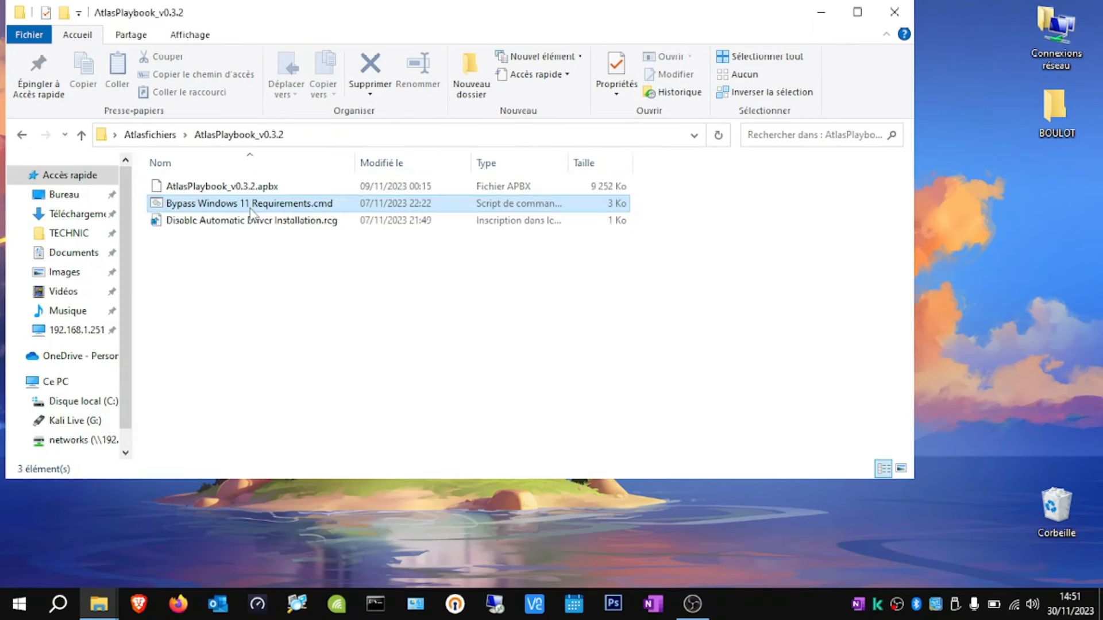
pyautogui.click(252, 204)
pyautogui.click(272, 344)
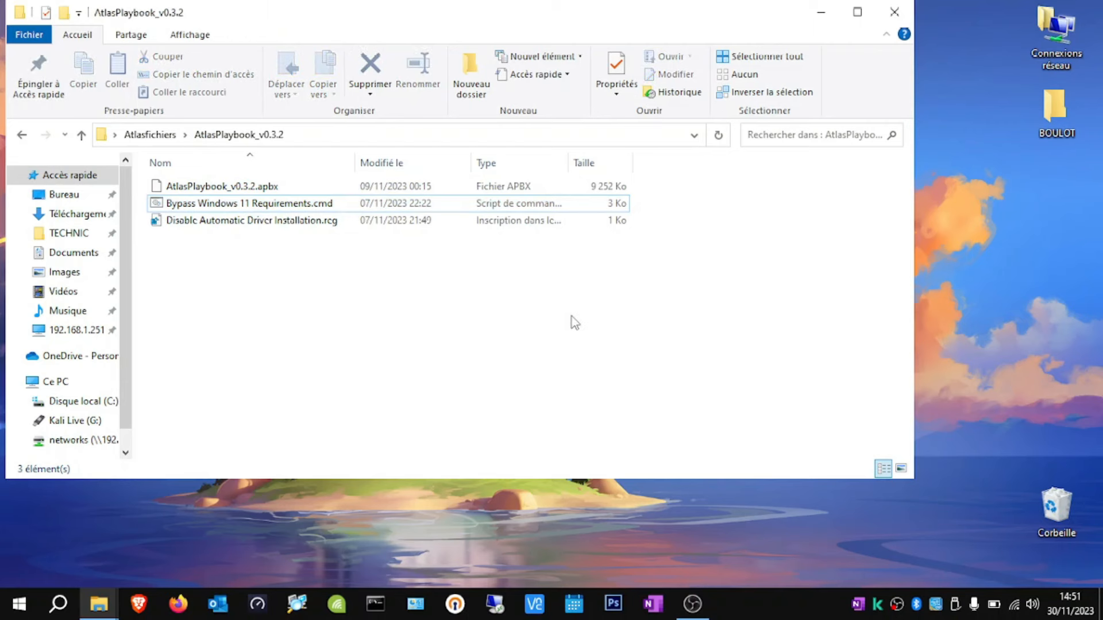
pyautogui.click(894, 12)
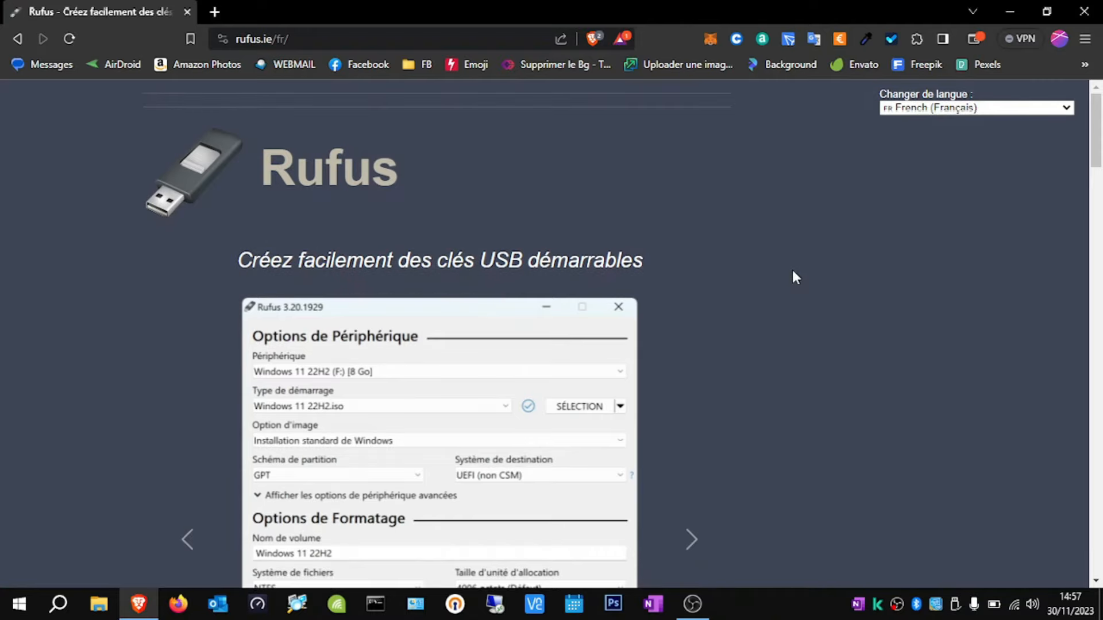
# Download the portable rufus-4.3p.exe from the Rufus site, run it from the Téléchargements folder and close that folder window
pyautogui.scroll(-10, 793, 273)
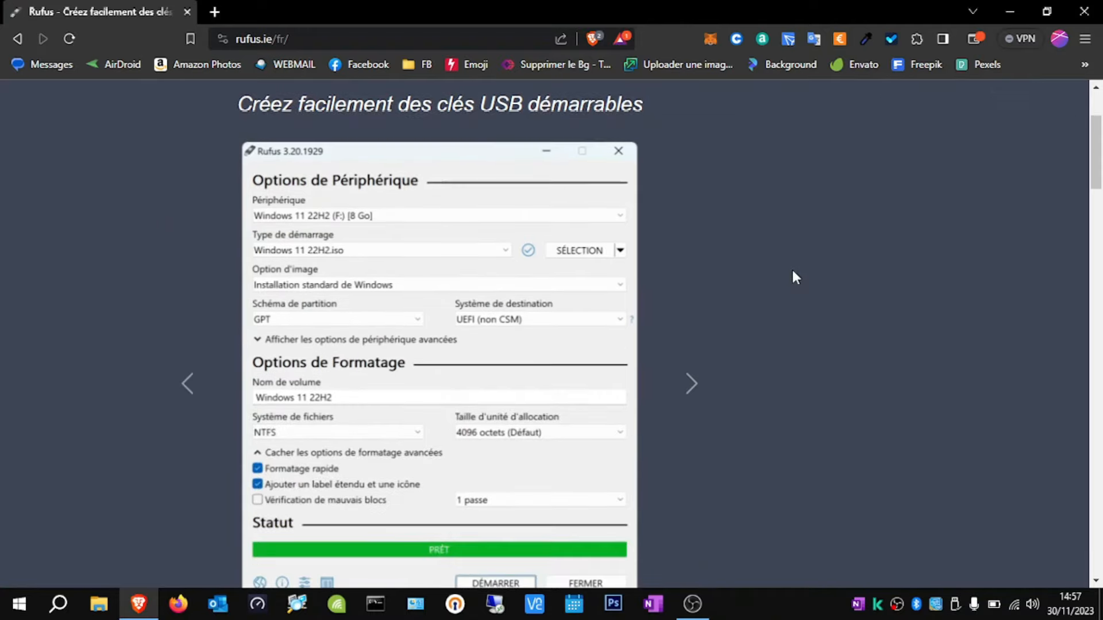
pyautogui.scroll(-4, 793, 273)
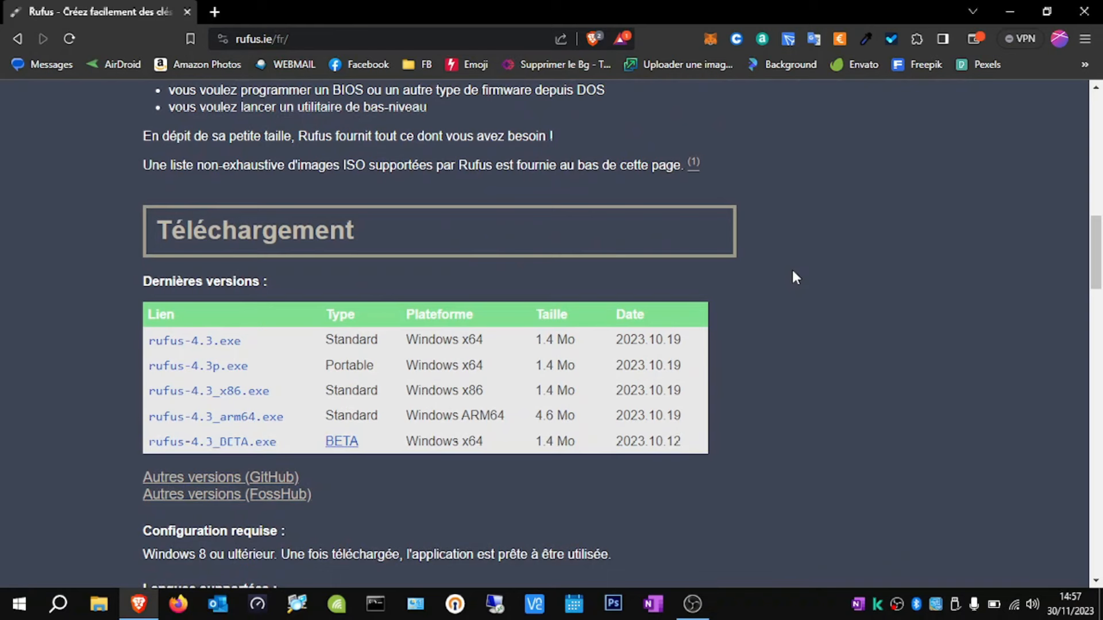
pyautogui.click(224, 374)
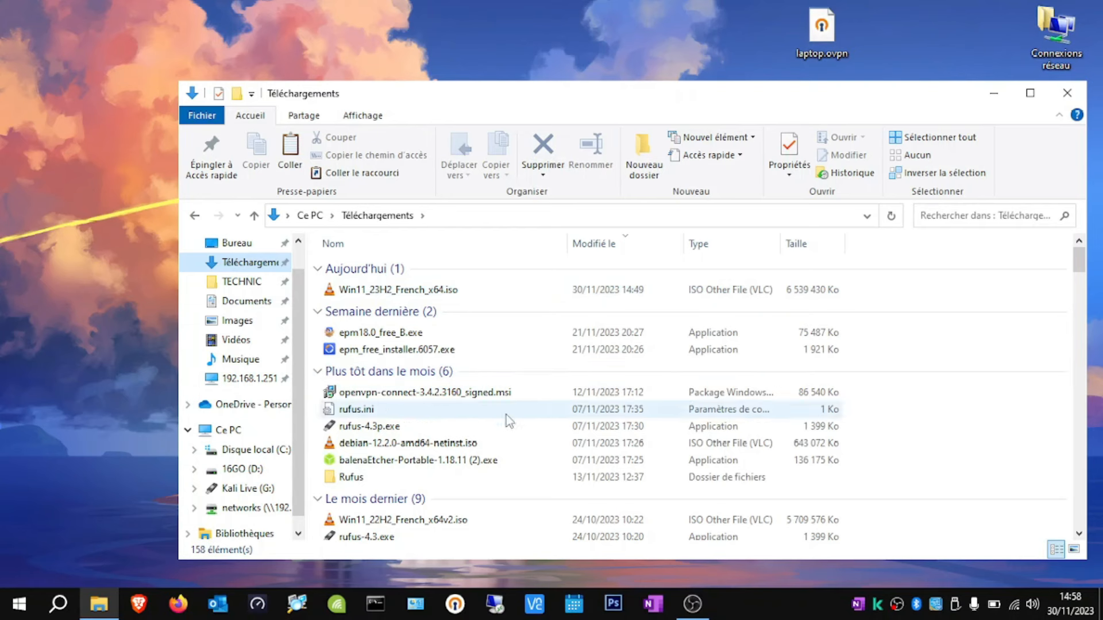
pyautogui.doubleClick(390, 428)
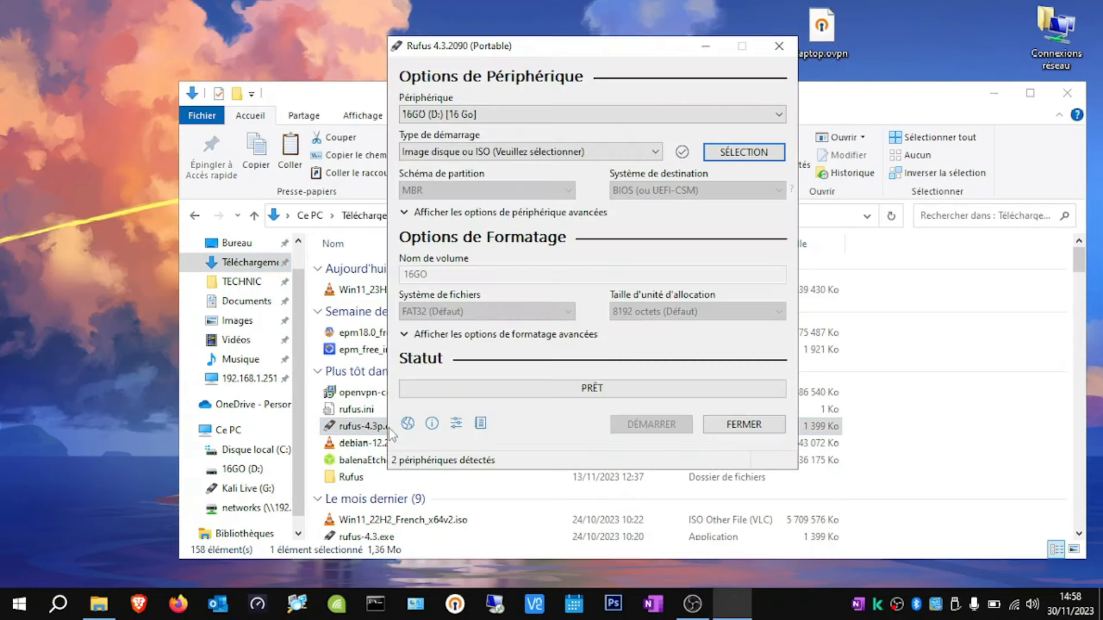
pyautogui.click(1067, 92)
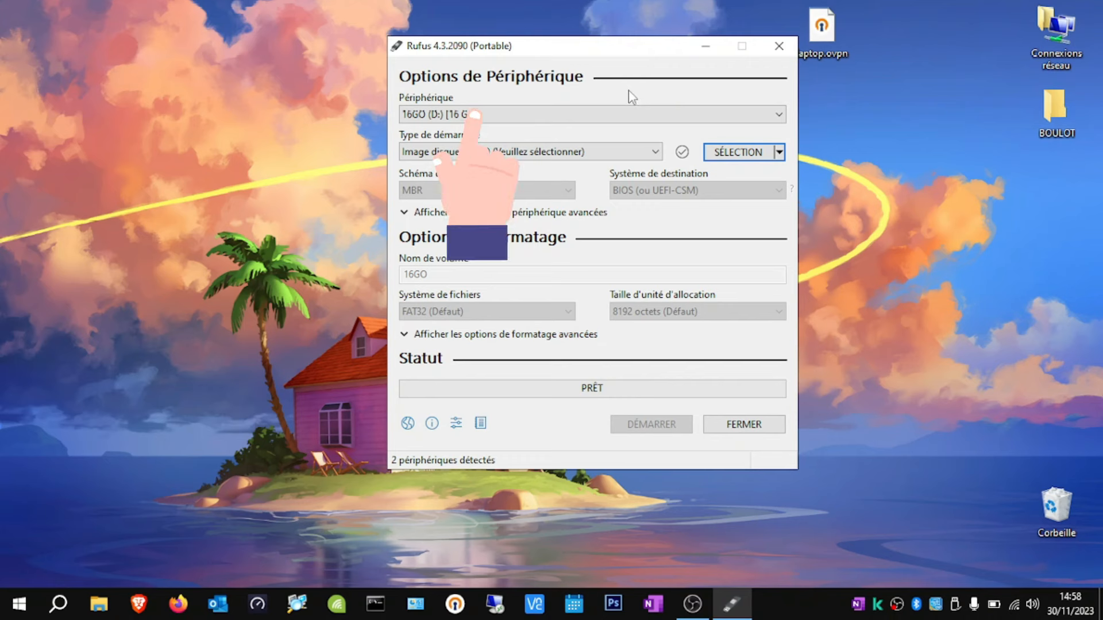
# Write Win11_23H2_French_x64.iso to the 16GO (D:) drive with all Windows customisation options enabled, accept the data erasure and close Rufus
pyautogui.click(740, 156)
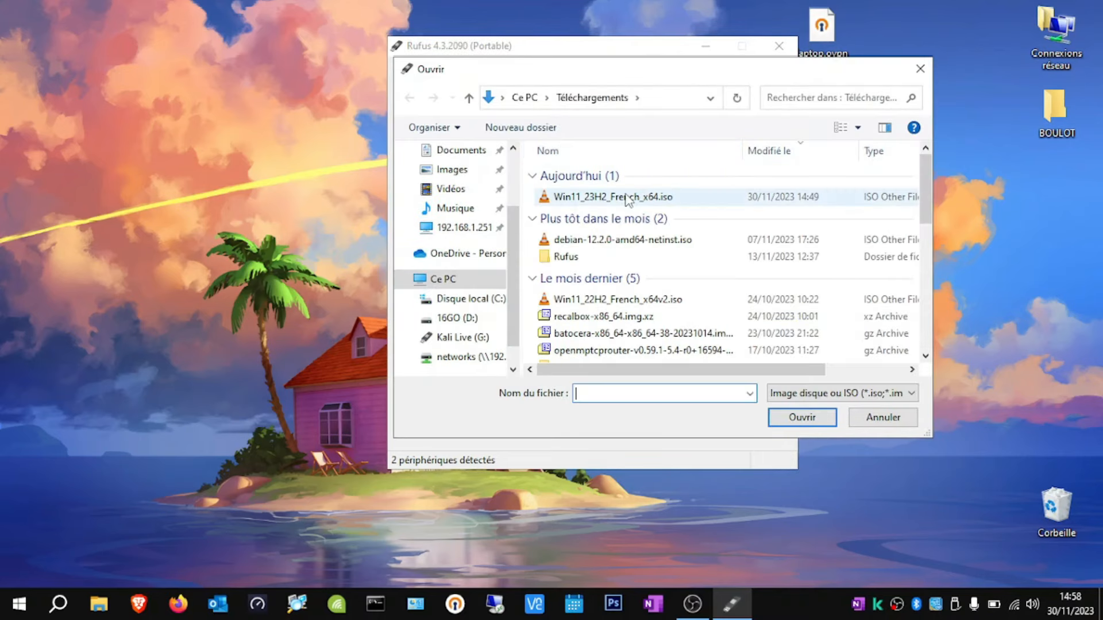
pyautogui.doubleClick(613, 198)
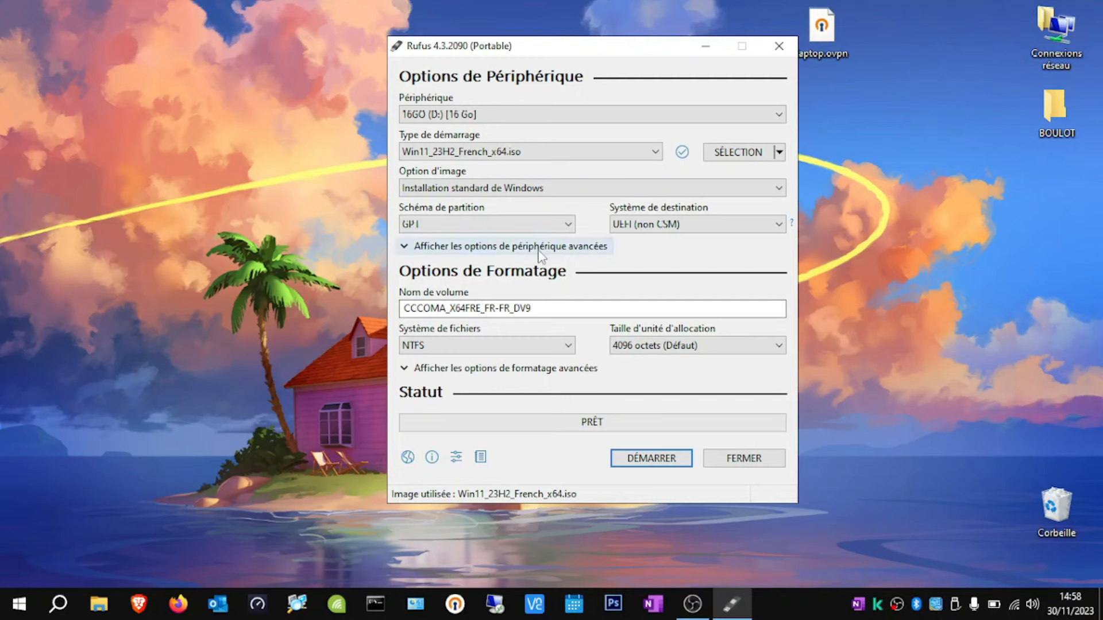
pyautogui.click(657, 464)
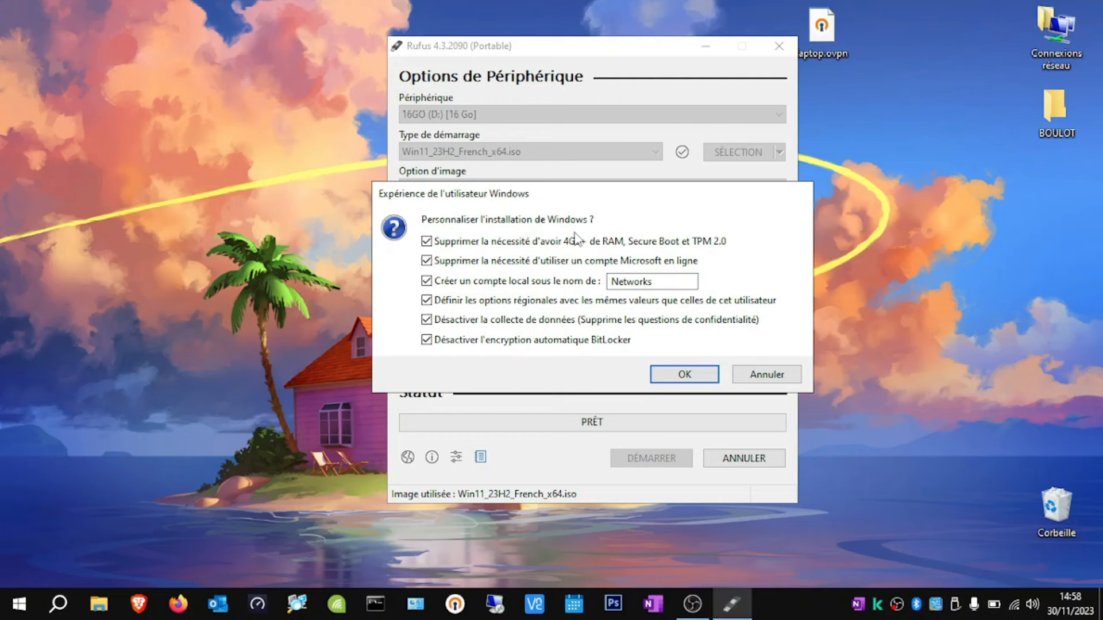
pyautogui.click(693, 377)
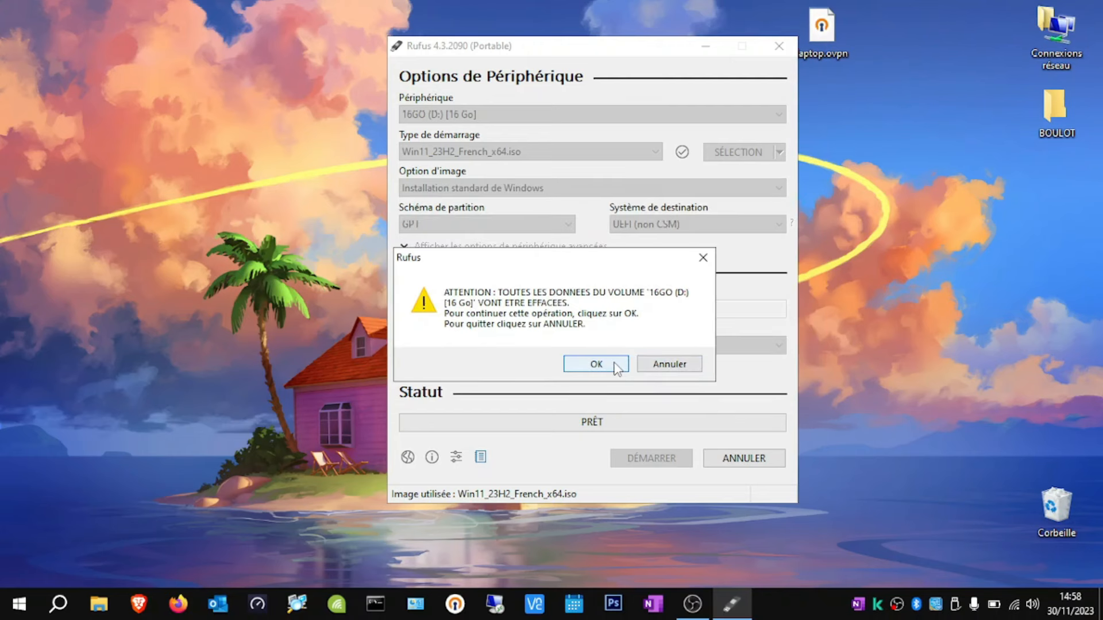
pyautogui.click(598, 364)
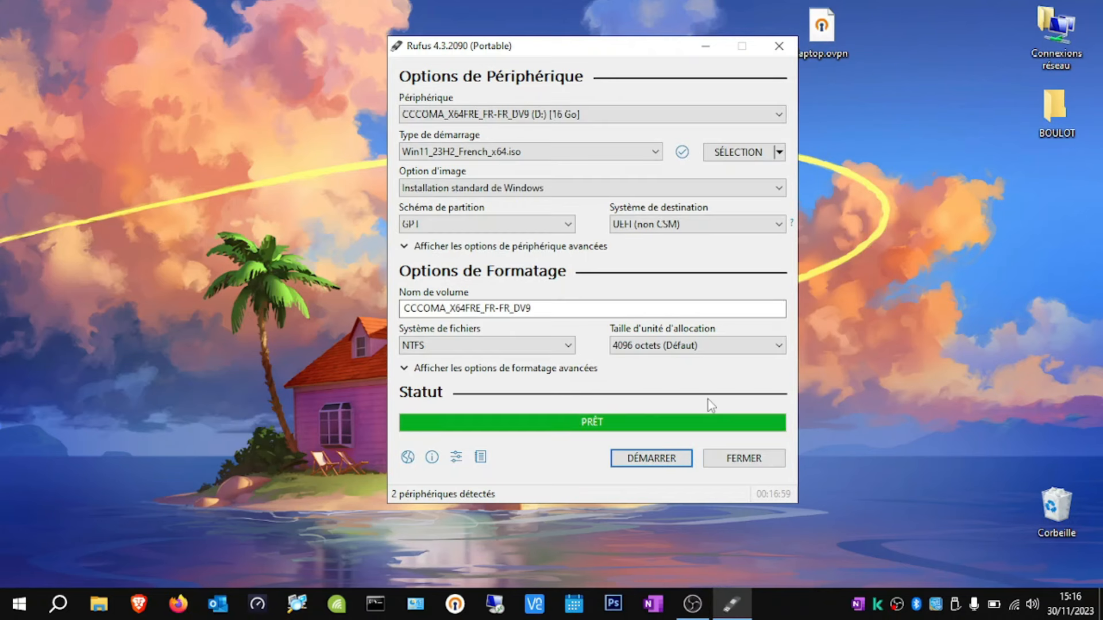
pyautogui.click(743, 460)
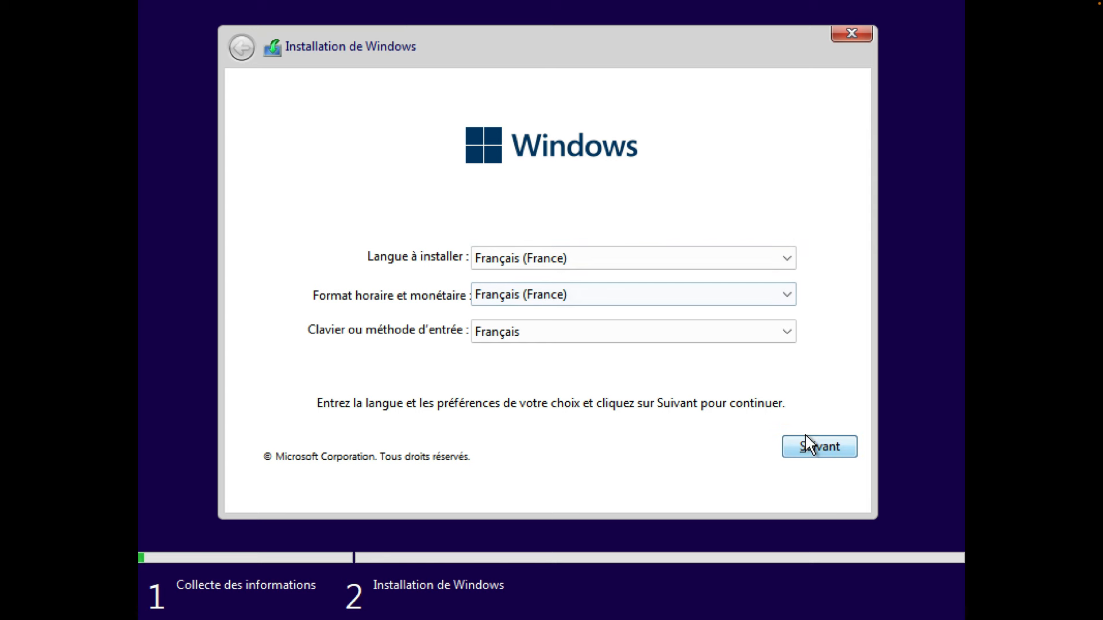
# Proceed through Windows setup with French settings, without a product key, choosing Windows 11 Famille and accepting the licence terms
pyautogui.click(810, 441)
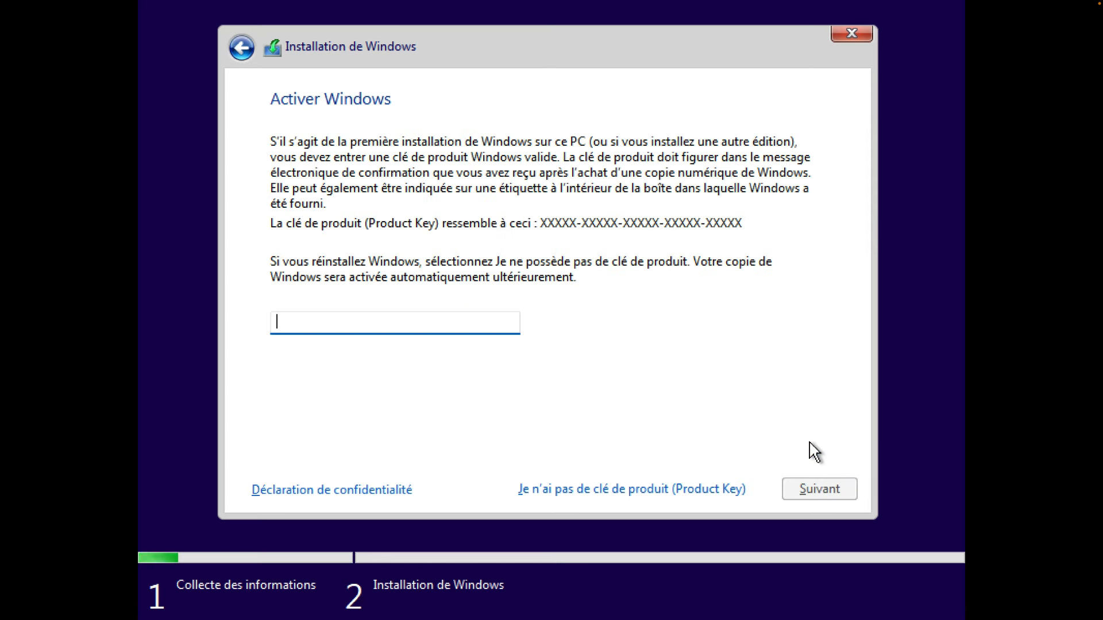
pyautogui.click(619, 489)
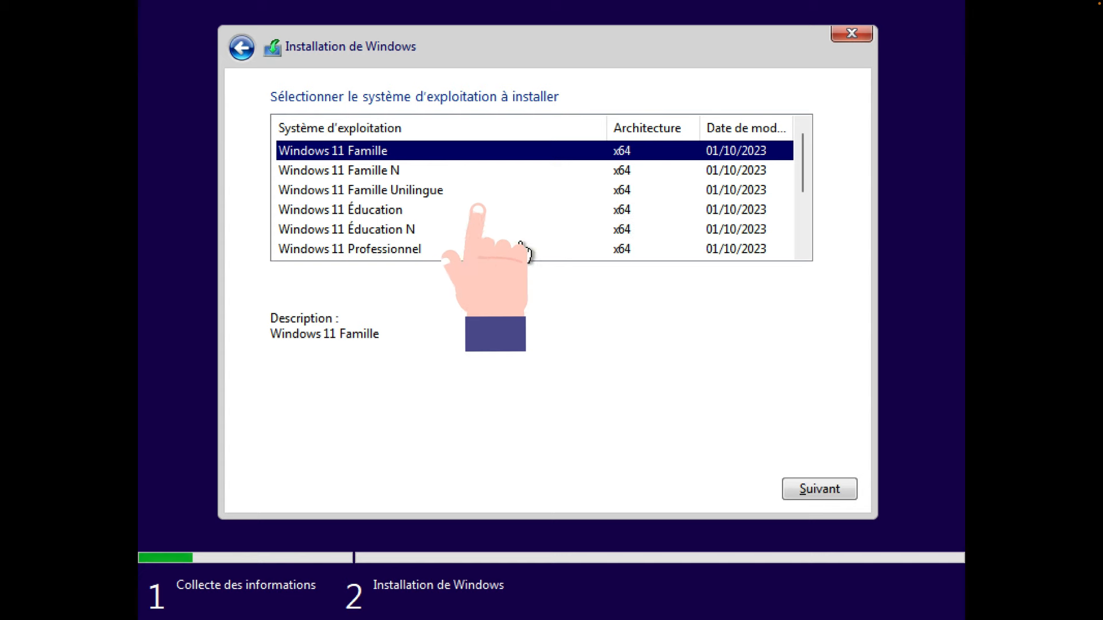
pyautogui.click(827, 490)
pyautogui.click(481, 465)
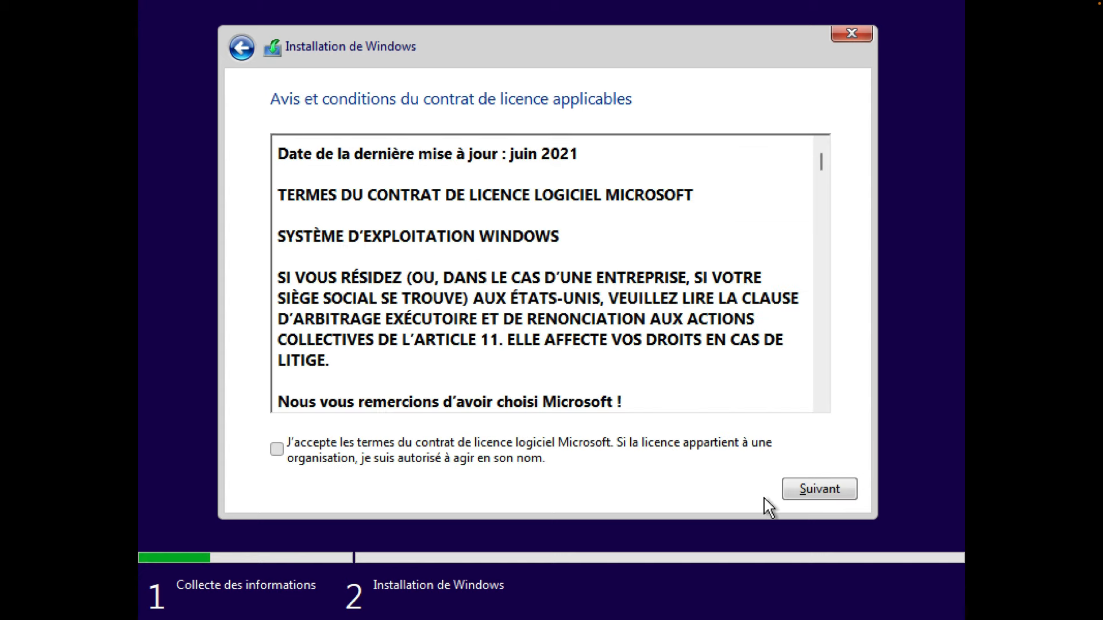
pyautogui.press('Return')
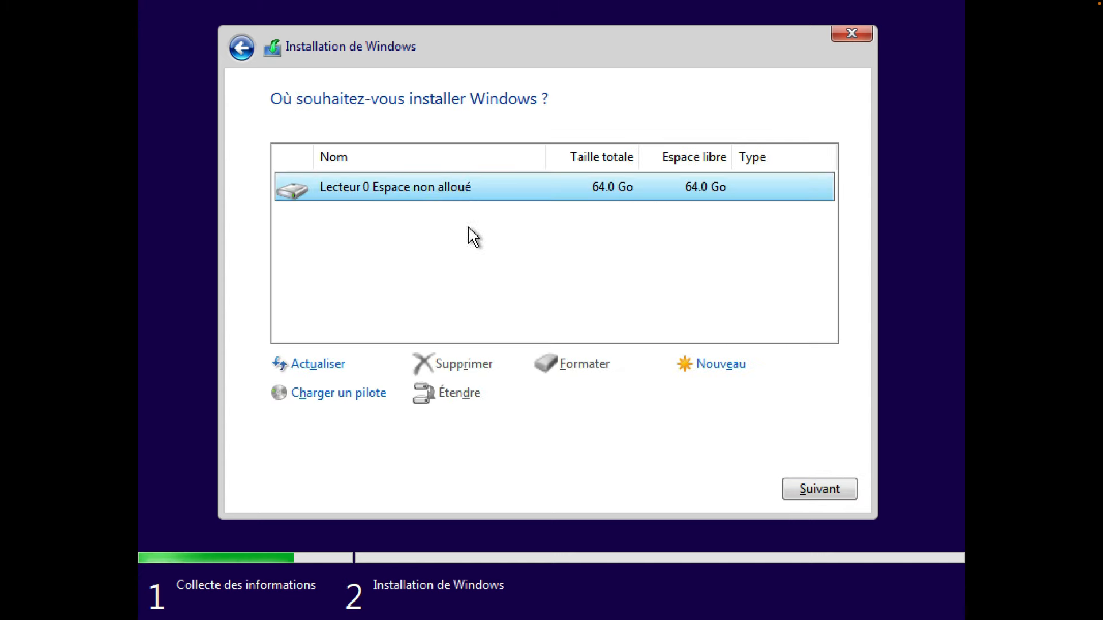
# Create a new partition from the unallocated space on Lecteur 0 and start installing Windows on it
pyautogui.click(718, 364)
pyautogui.click(749, 394)
pyautogui.click(692, 394)
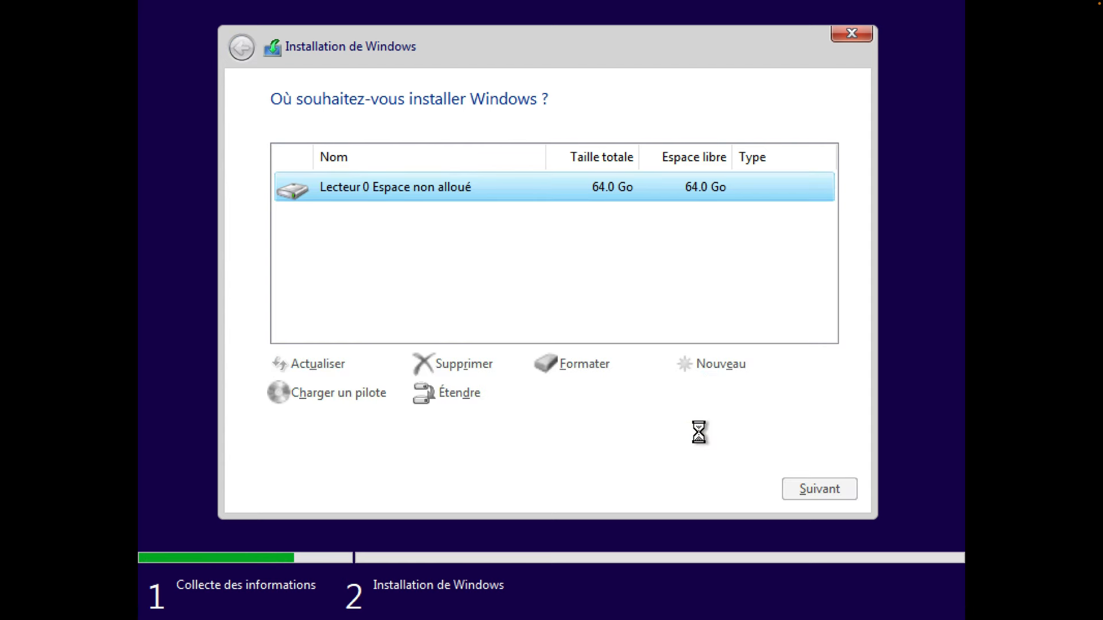
pyautogui.click(835, 478)
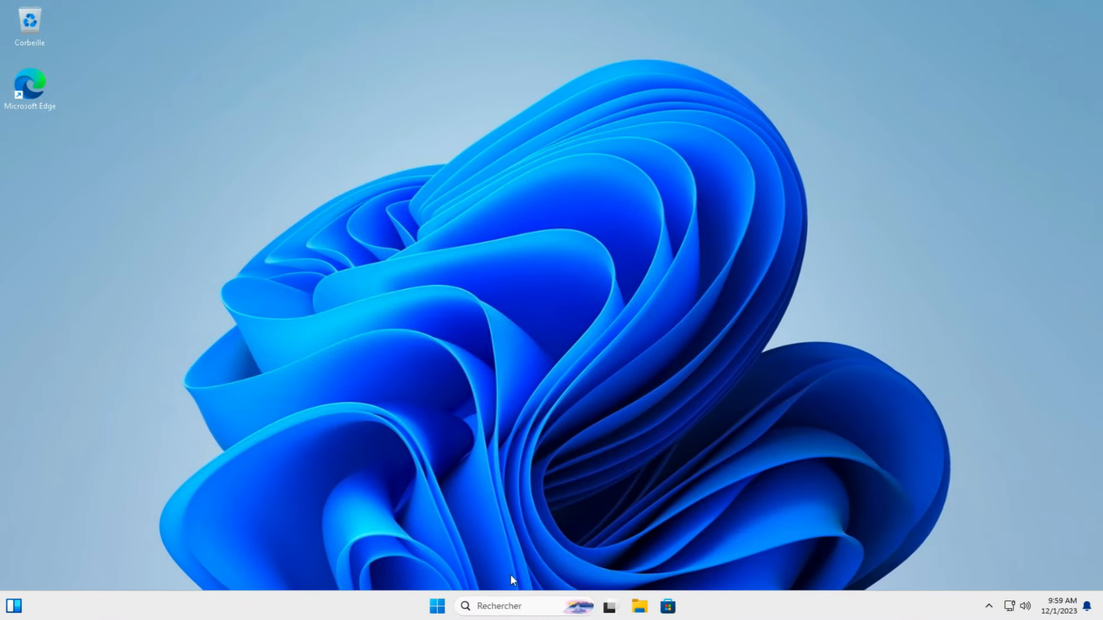
# Review the preinstalled apps and the processor performance figures in Task Manager on the fresh Windows installation
pyautogui.click(448, 609)
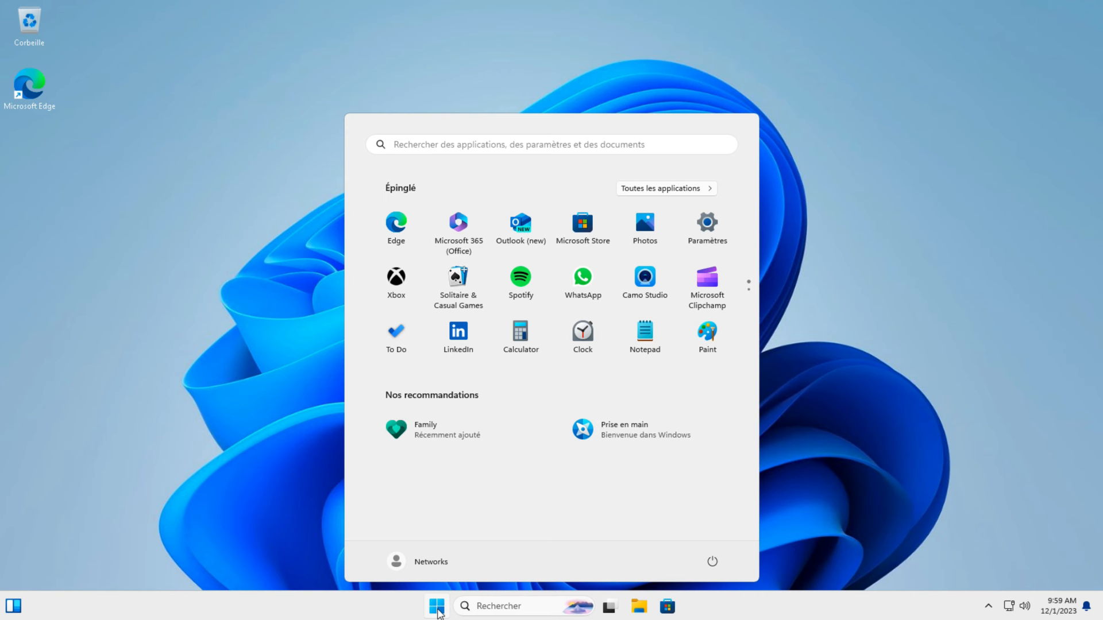
pyautogui.rightClick(777, 614)
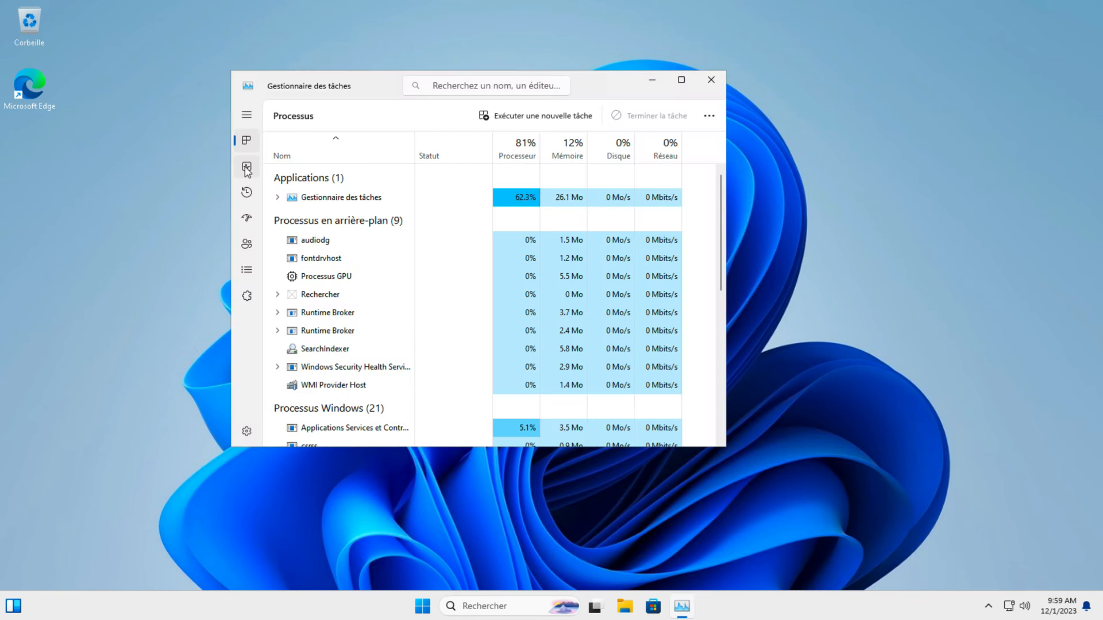
pyautogui.click(245, 168)
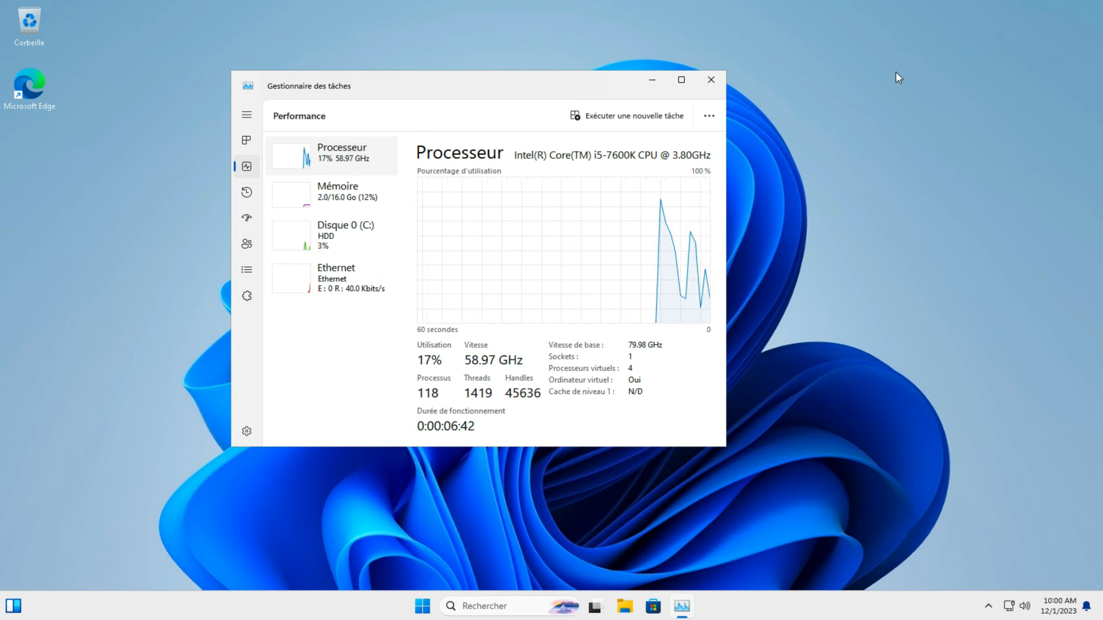
pyautogui.click(711, 81)
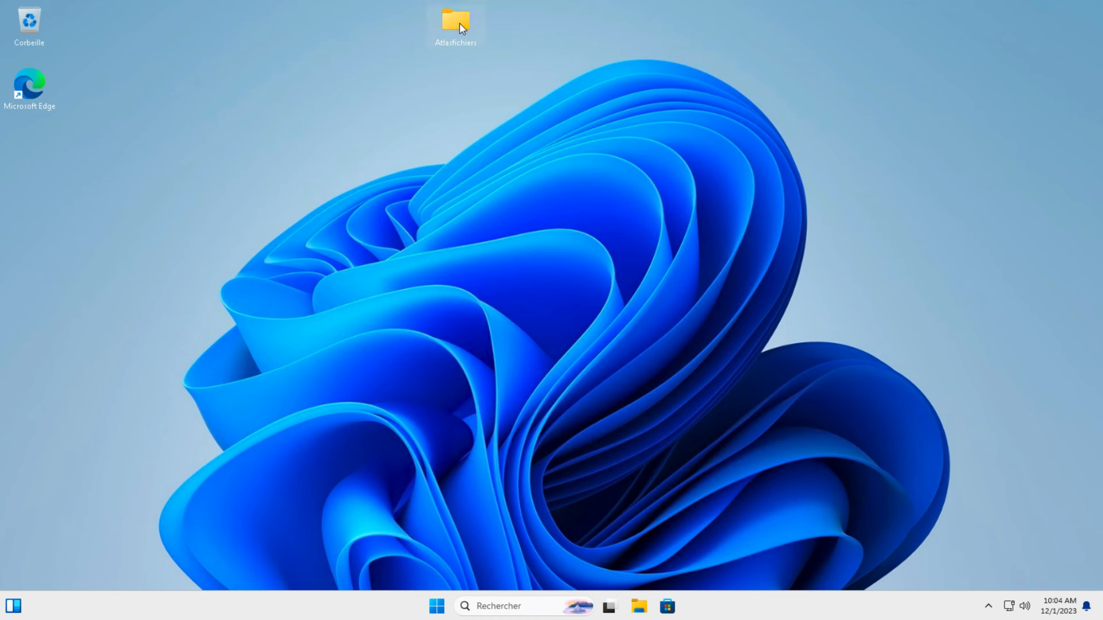
# Run the AME Wizard Beta application from its folder inside Atlasfichiers with administrator rights
pyautogui.doubleClick(457, 23)
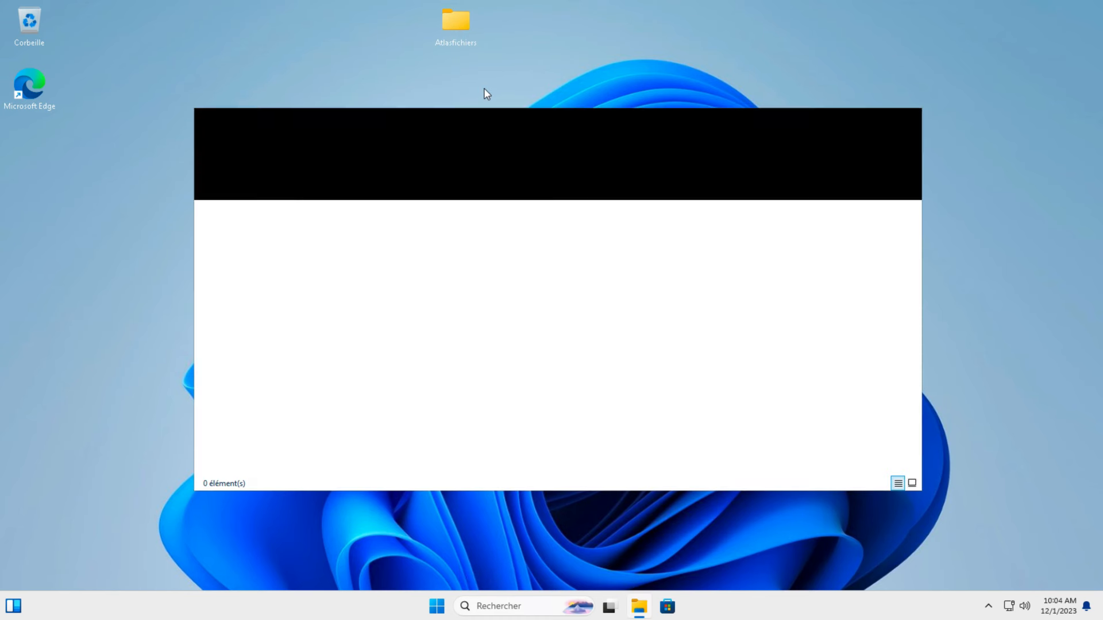
pyautogui.click(364, 234)
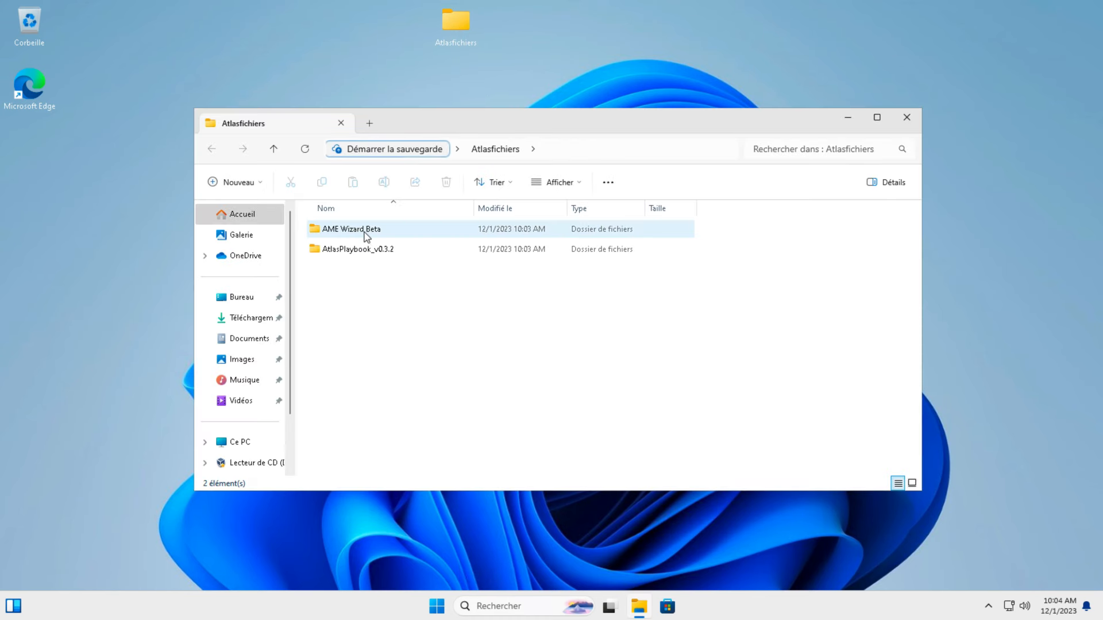
pyautogui.click(485, 394)
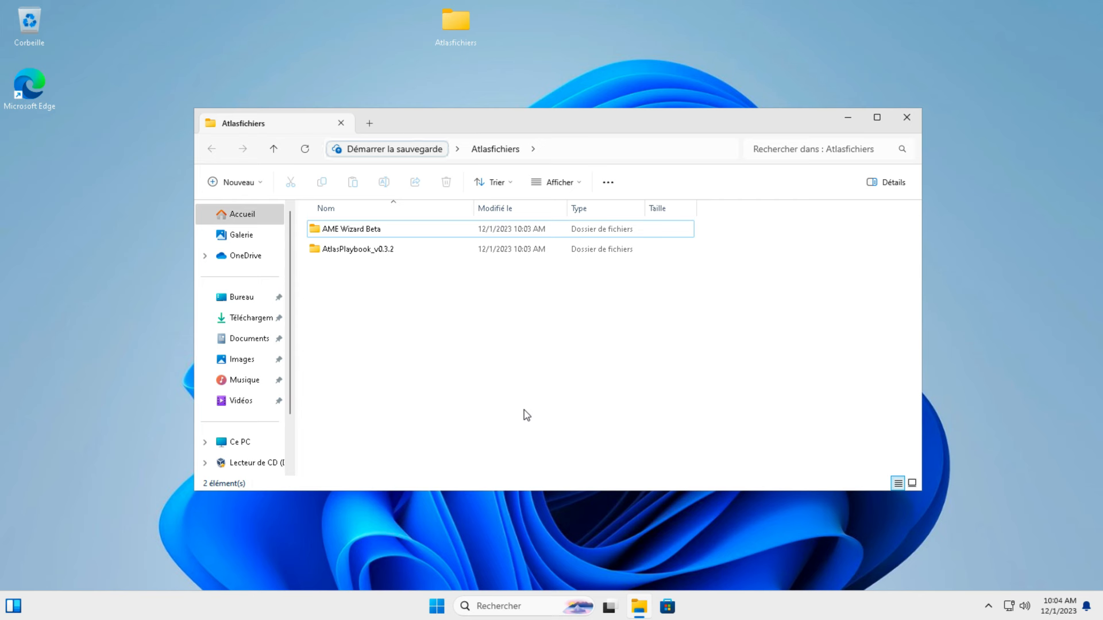
pyautogui.click(383, 233)
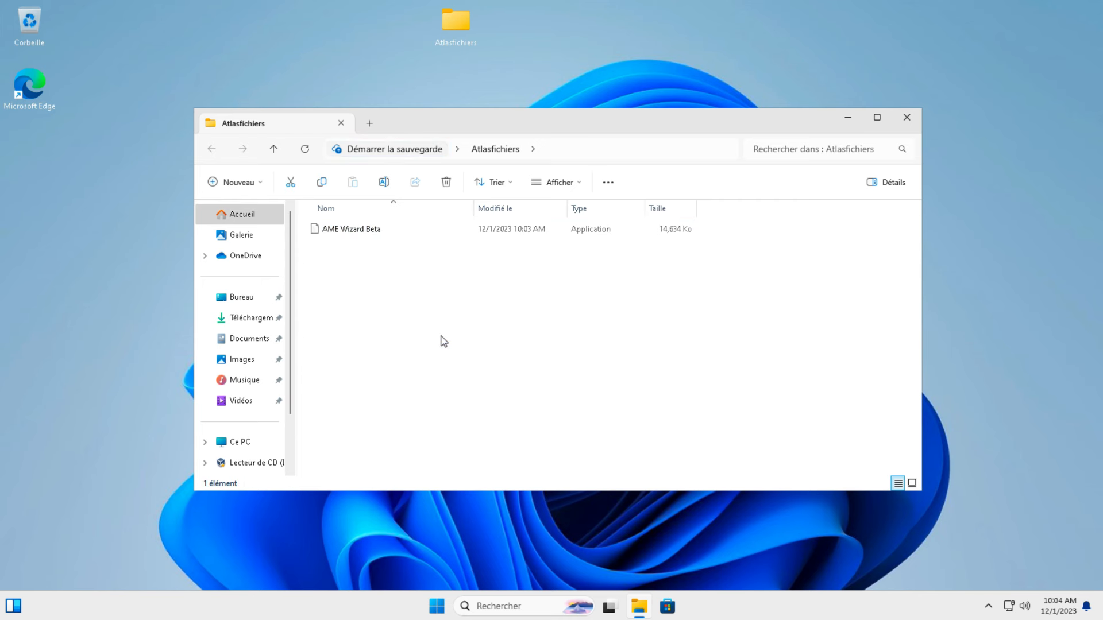
pyautogui.click(357, 231)
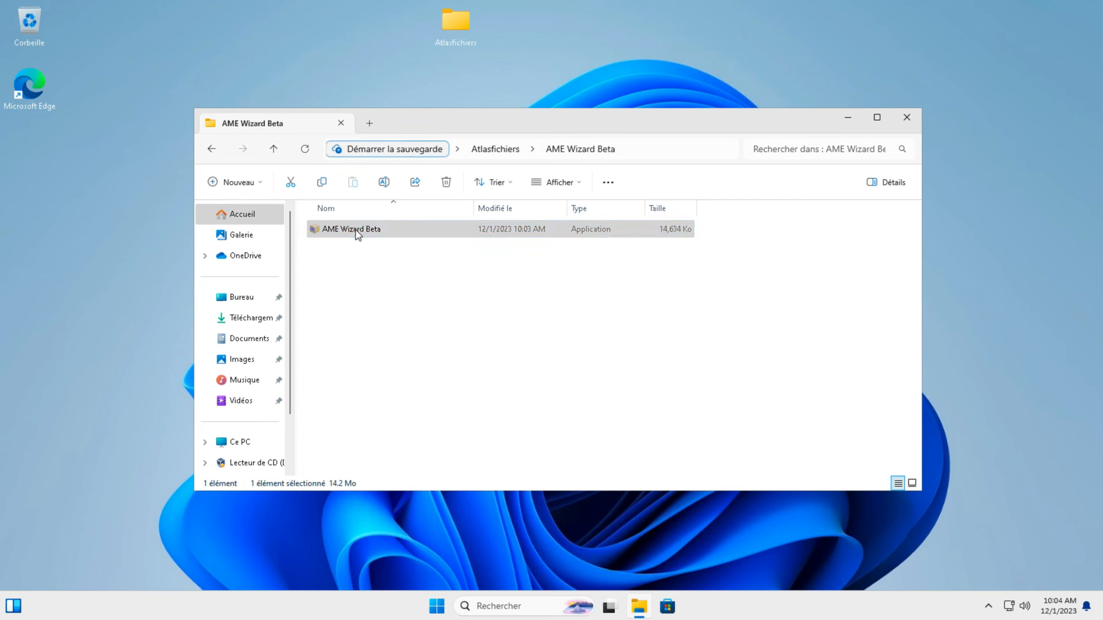
pyautogui.rightClick(357, 233)
pyautogui.click(456, 316)
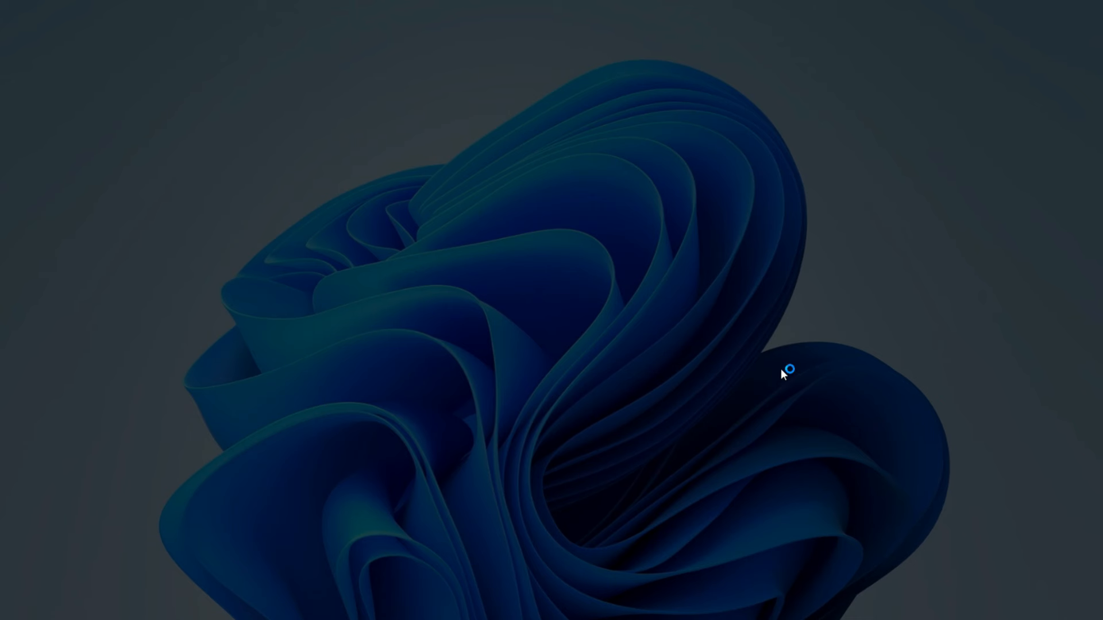
pyautogui.click(485, 414)
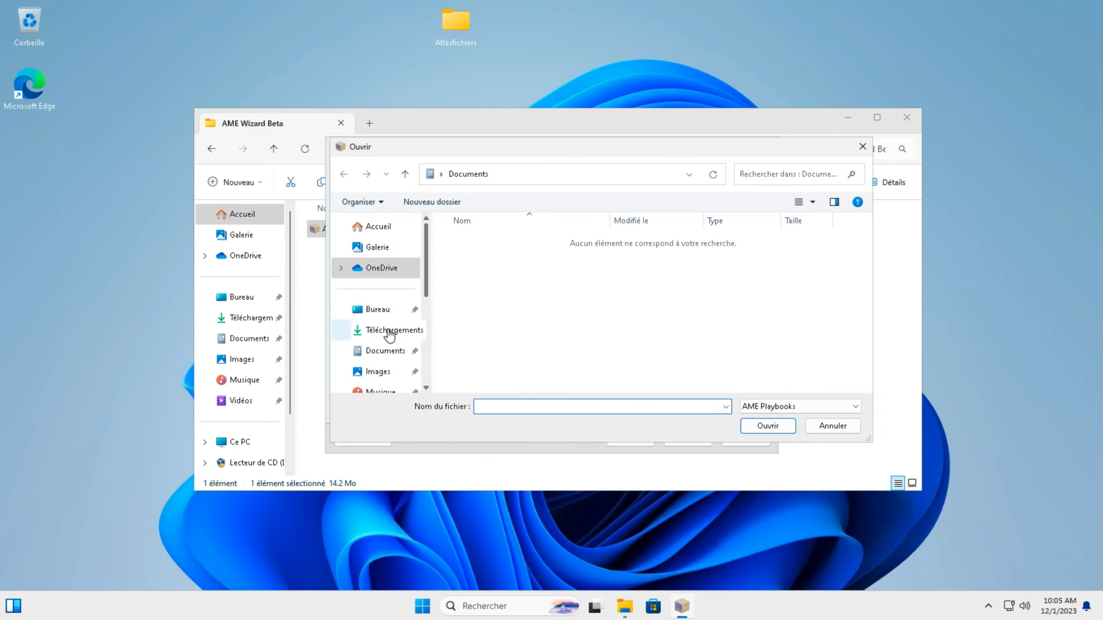
# Load AtlasPlaybook_v0.3.2.apbx from the desktop's Atlasfichiers folder into AME Wizard
pyautogui.click(397, 311)
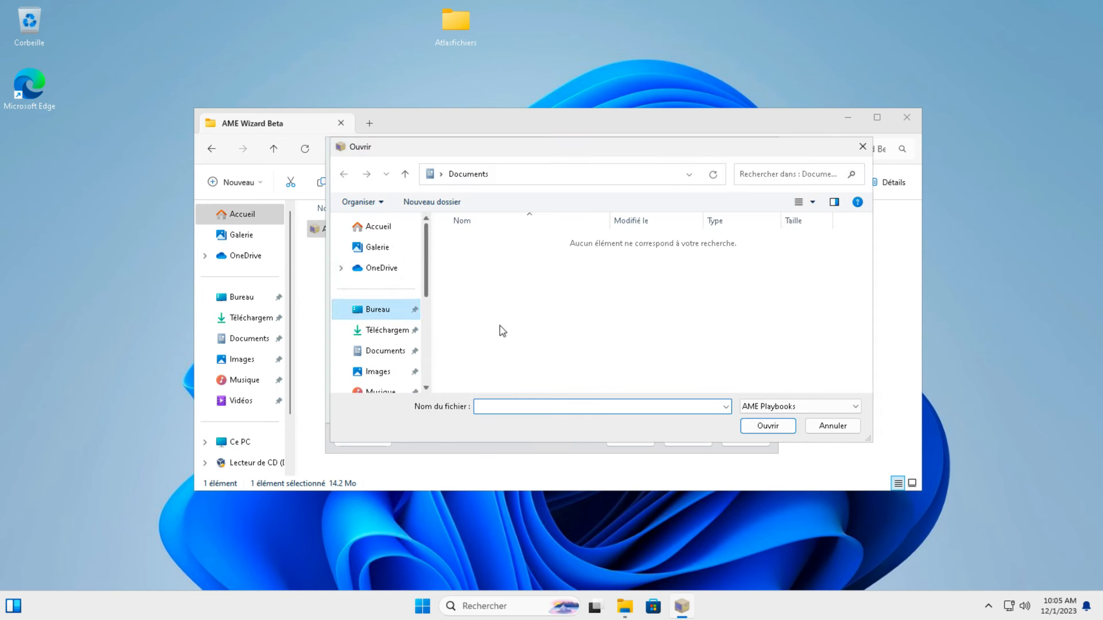
pyautogui.doubleClick(481, 243)
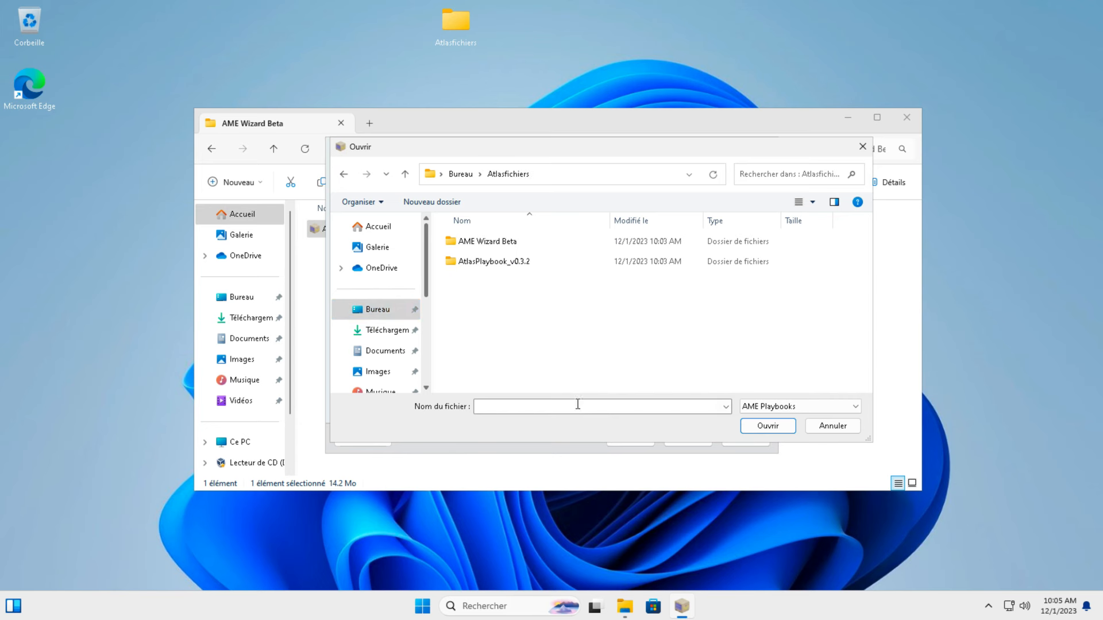
pyautogui.doubleClick(508, 262)
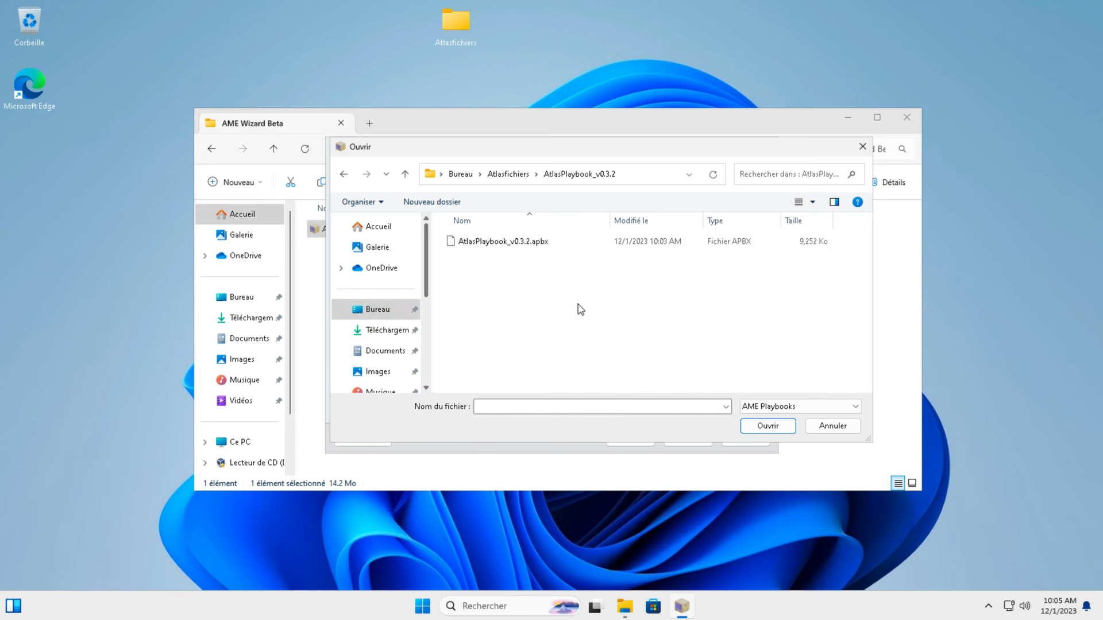
pyautogui.click(535, 246)
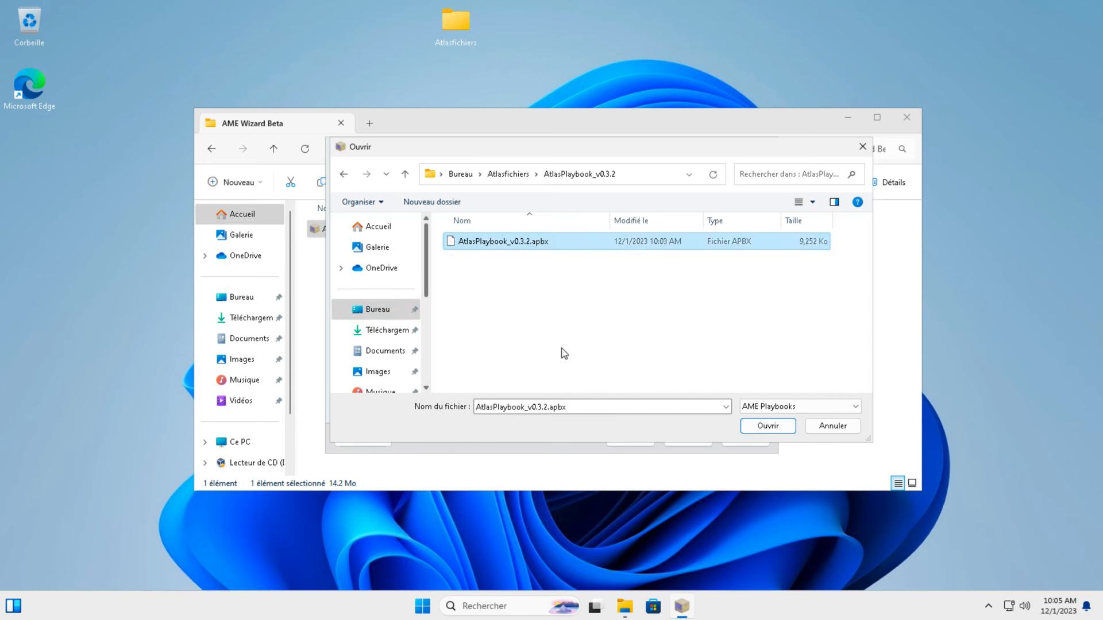
pyautogui.click(769, 426)
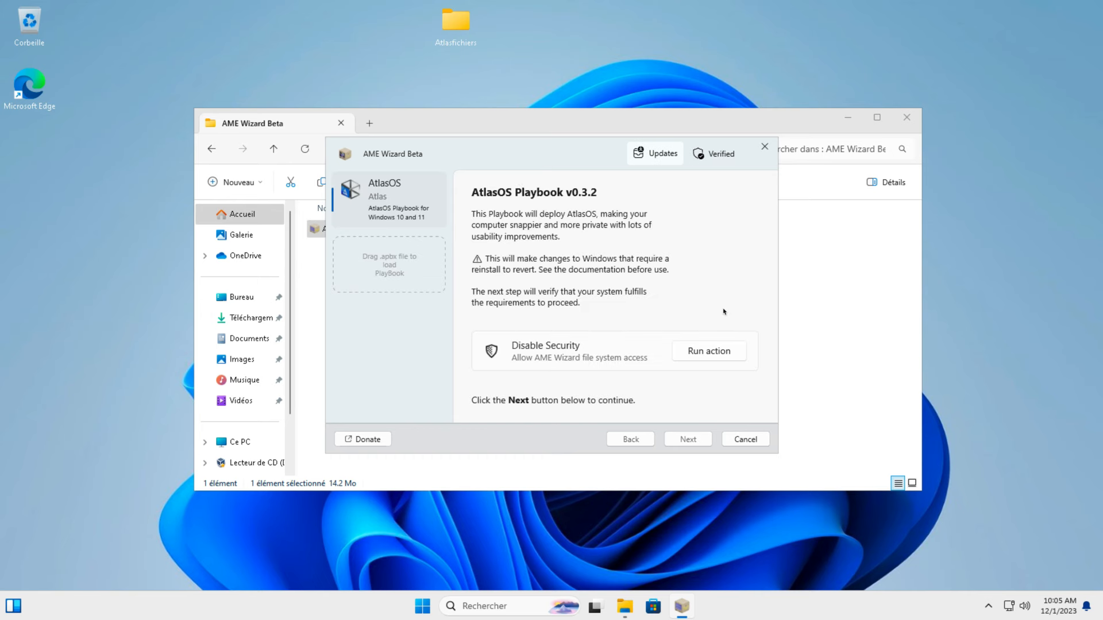
# Run the Playbook's Disable Security action and turn off real-time and cloud-delivered protection in Windows Security
pyautogui.click(710, 351)
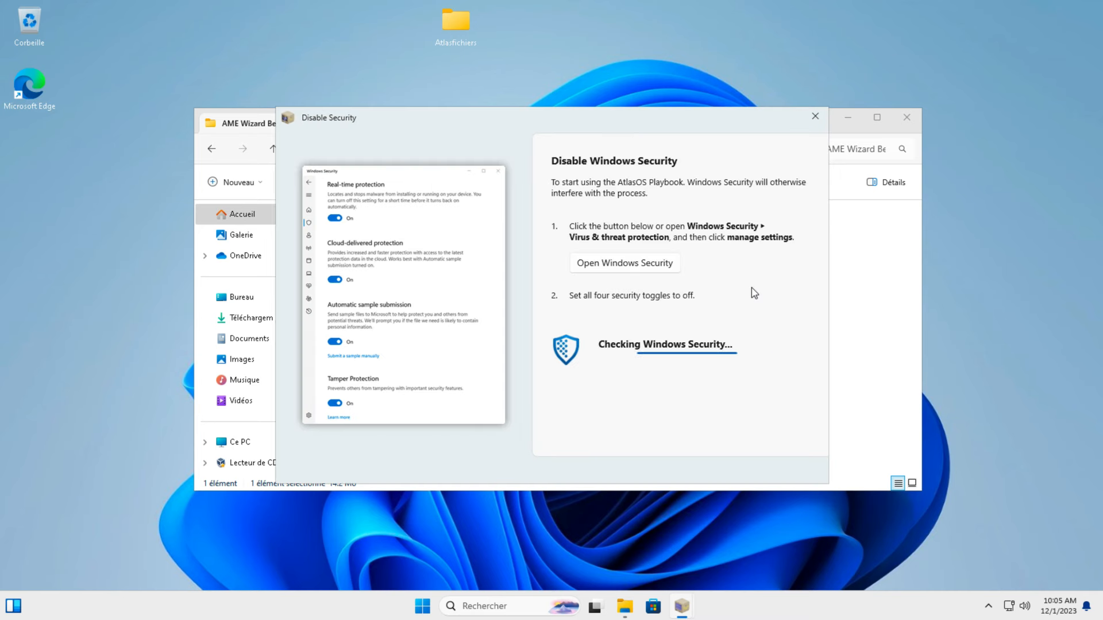
pyautogui.click(644, 265)
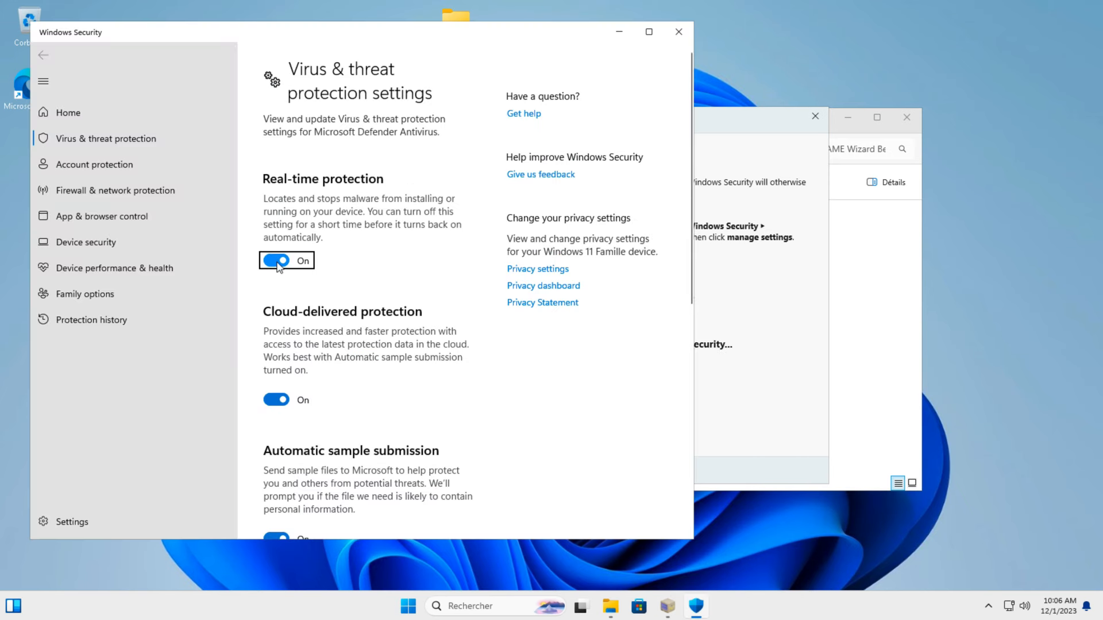
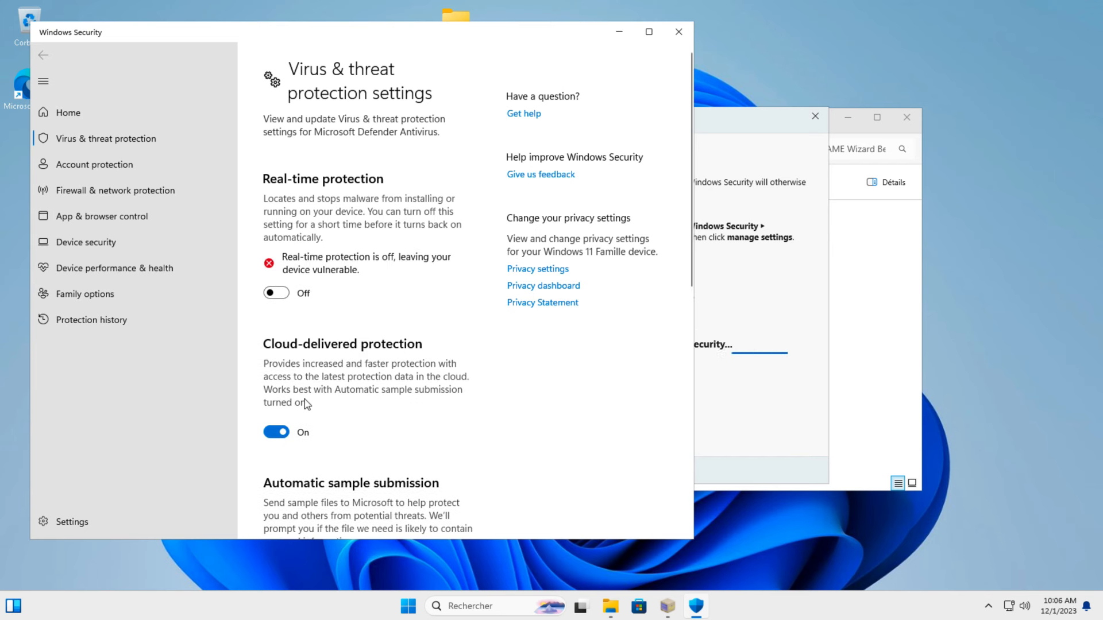
pyautogui.click(284, 431)
pyautogui.scroll(-8, 316, 414)
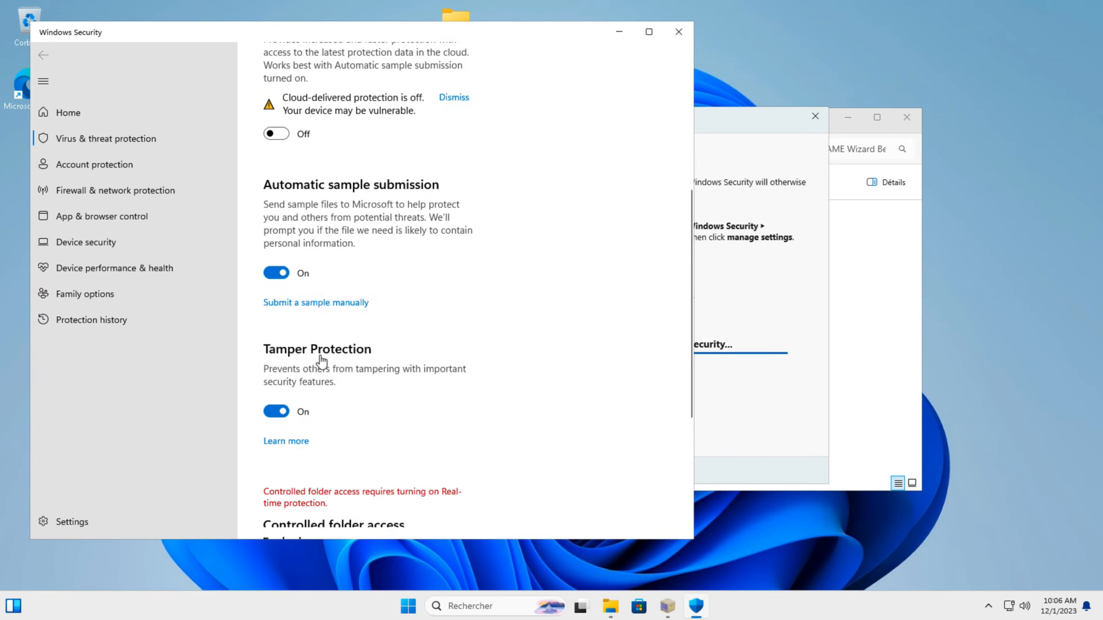
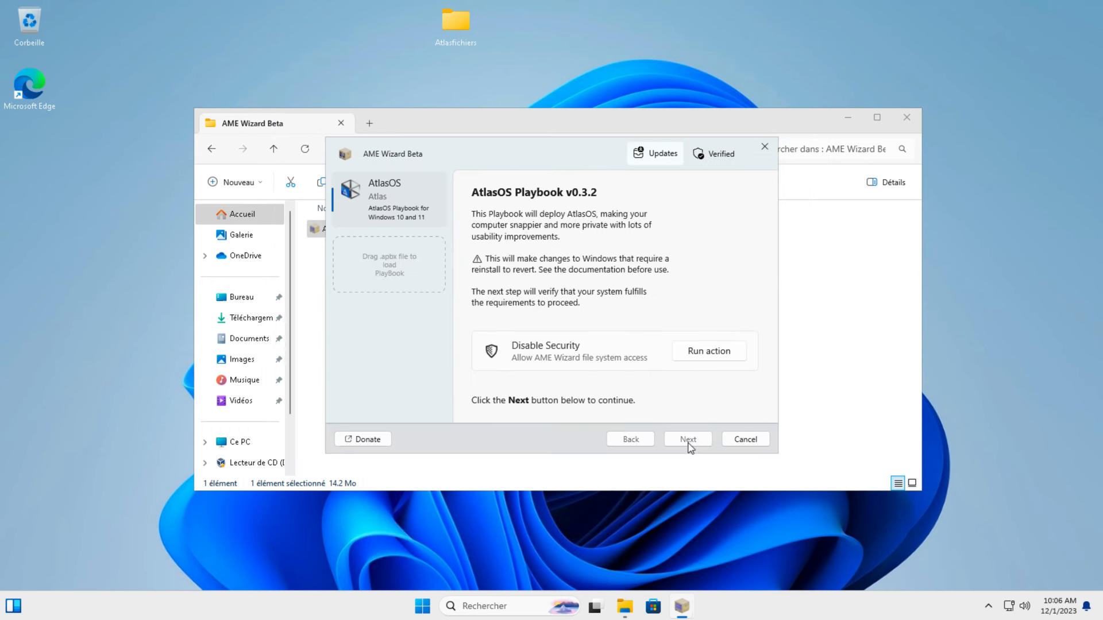
# Verify the Windows build and activation requirements for the AtlasOS Playbook and accept its license agreement
pyautogui.click(689, 443)
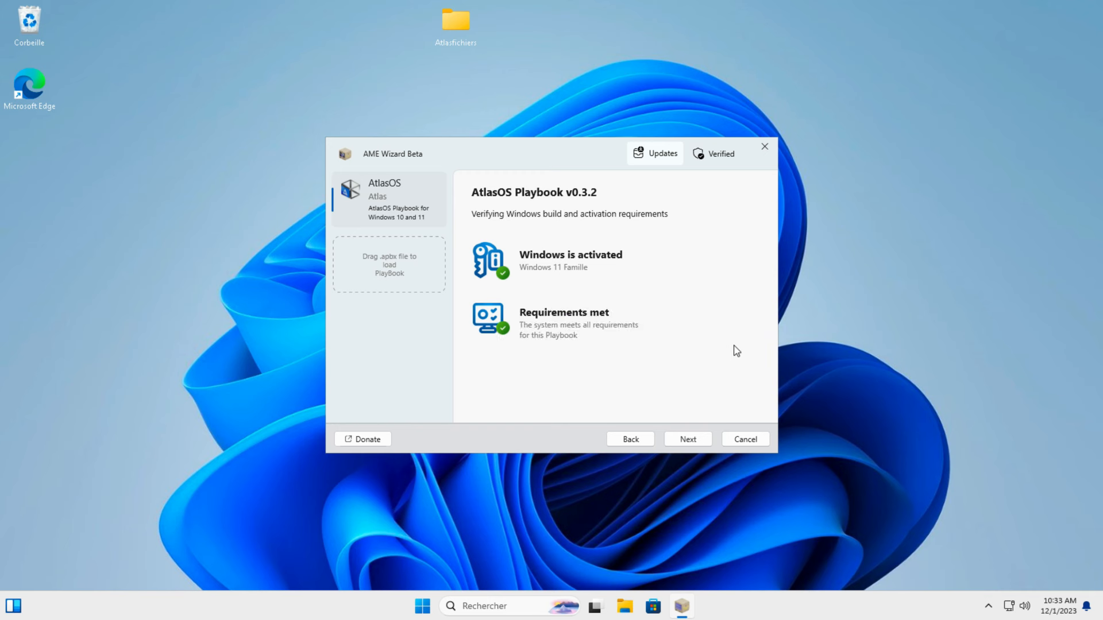
pyautogui.click(691, 441)
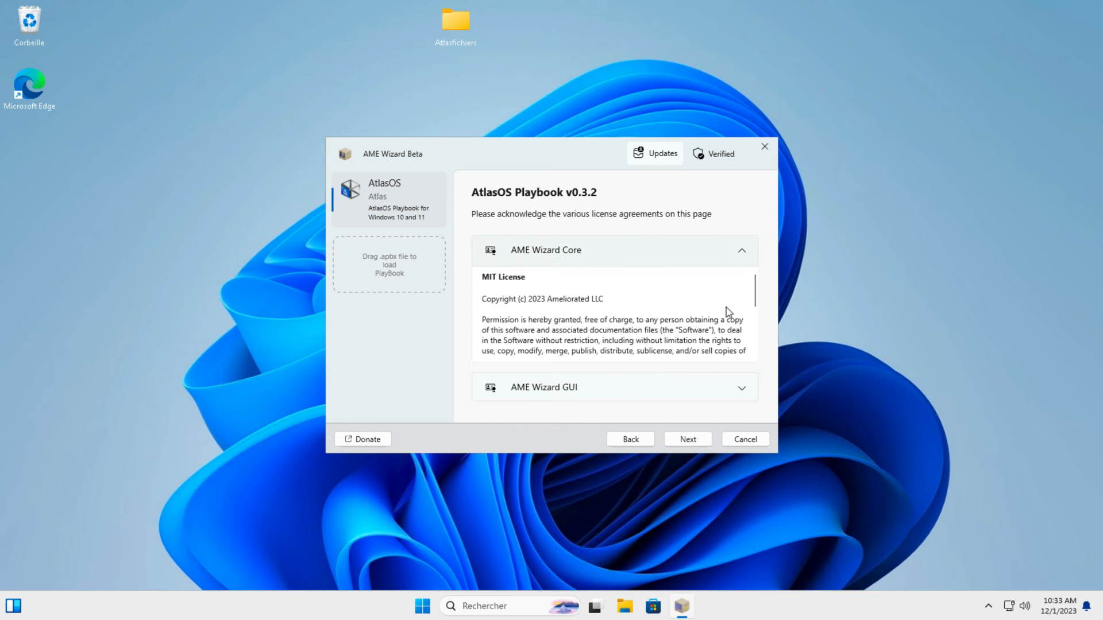
pyautogui.click(686, 445)
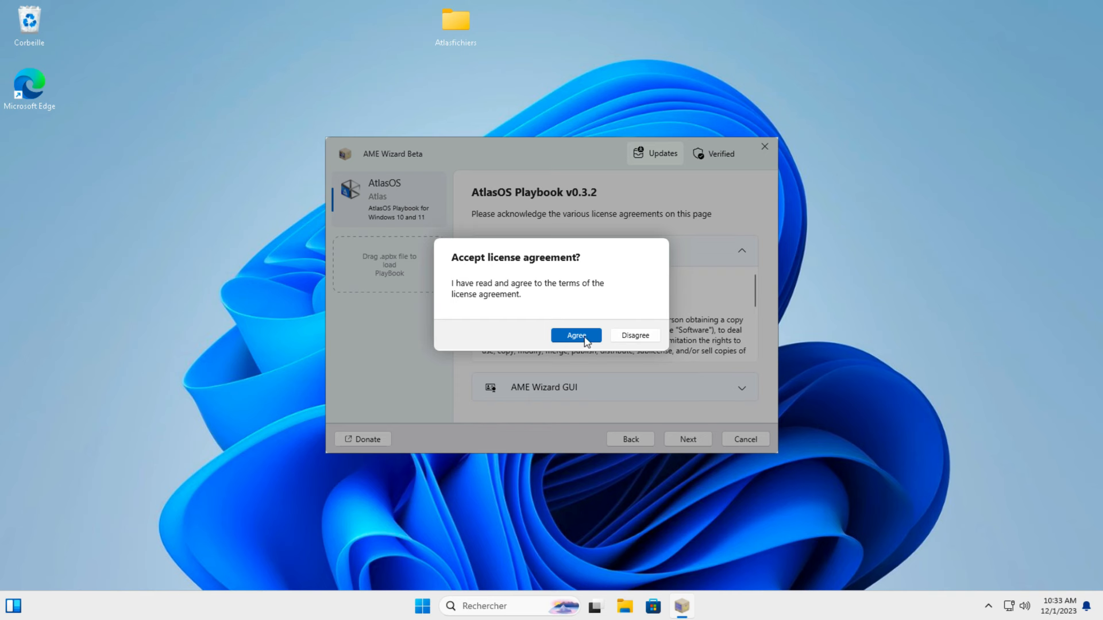
pyautogui.click(576, 336)
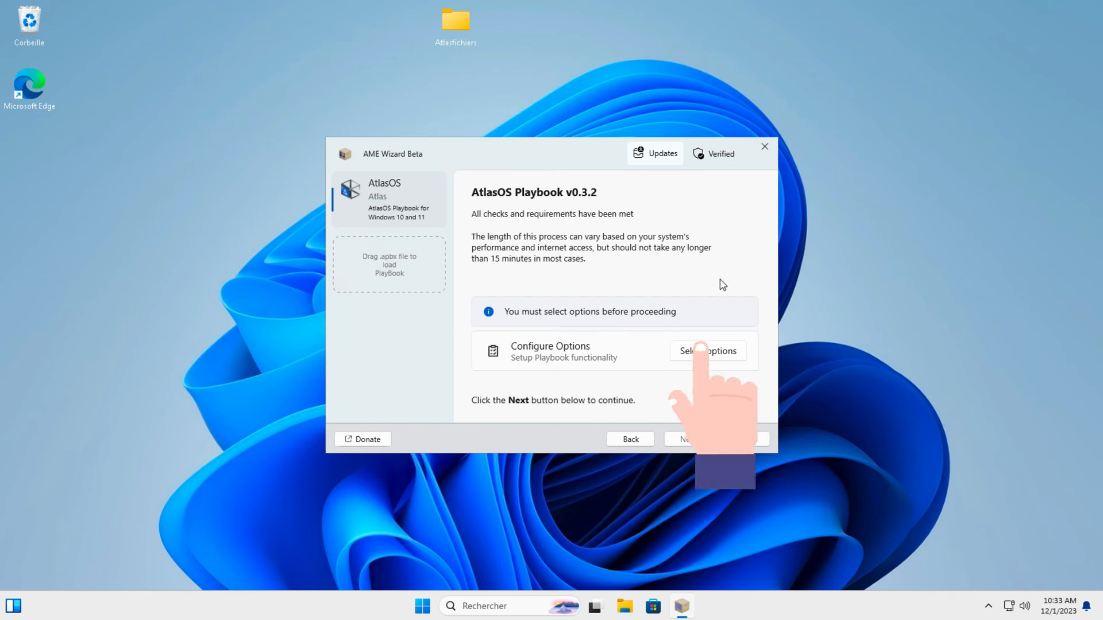
# Configure the Playbook to disable Defender, keep default Windows mitigations, disable core isolation, remove Microsoft Edge, and disable Bluetooth and power saving
pyautogui.click(709, 354)
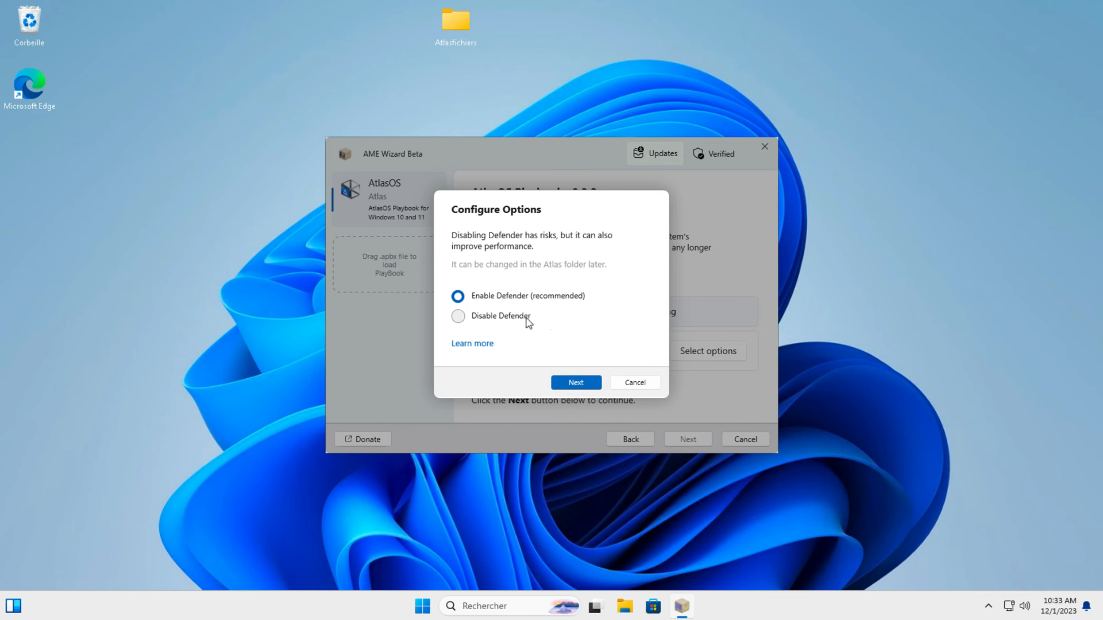
pyautogui.click(492, 320)
pyautogui.click(572, 384)
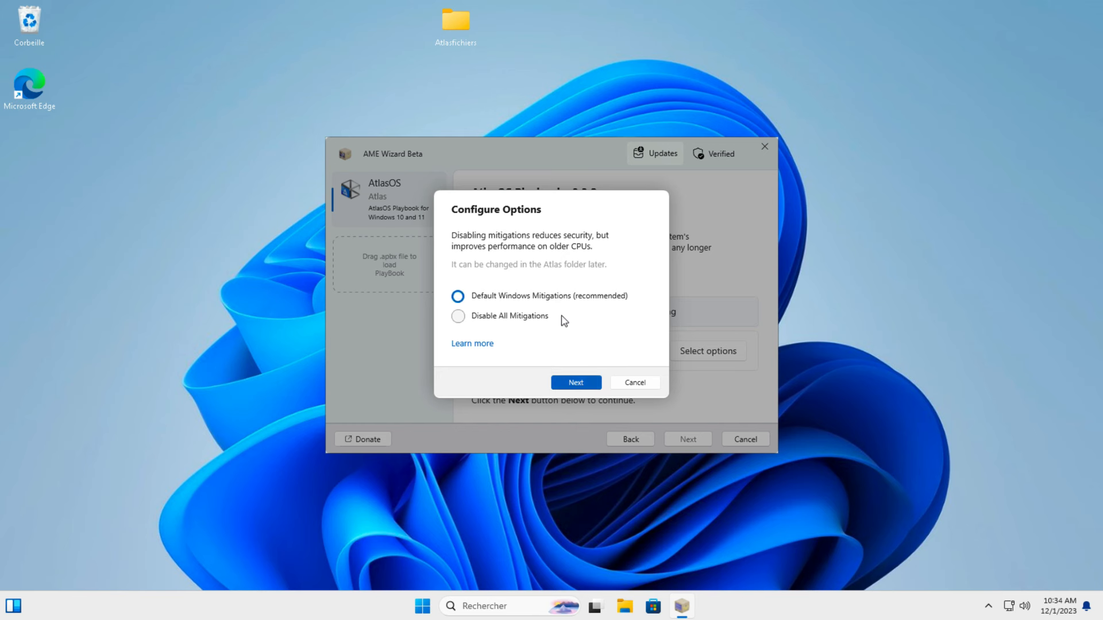
pyautogui.click(576, 384)
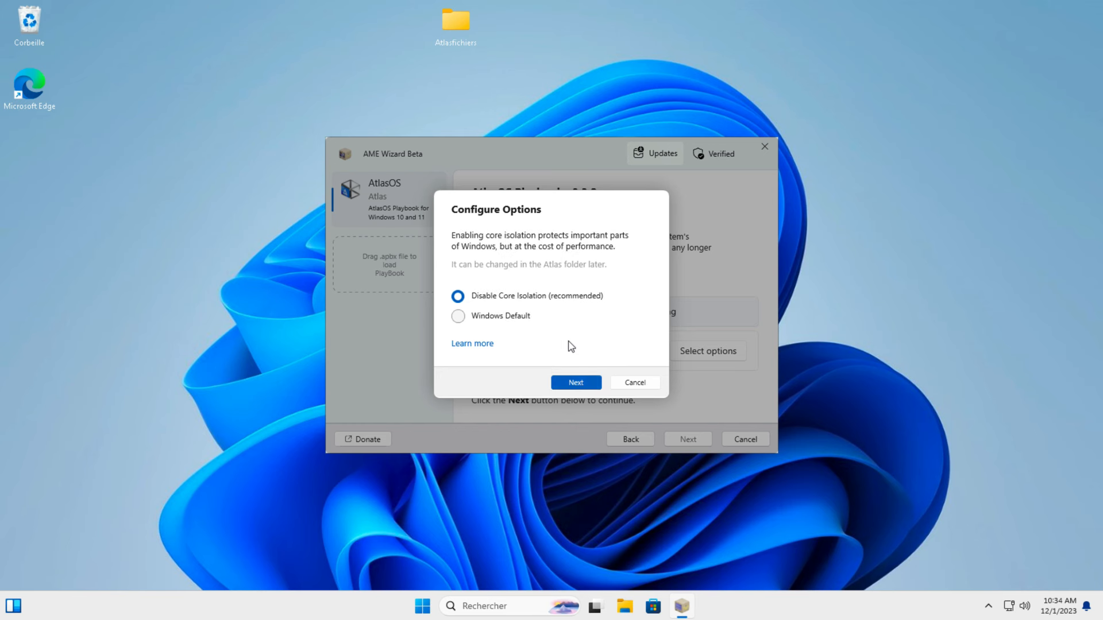
pyautogui.click(575, 383)
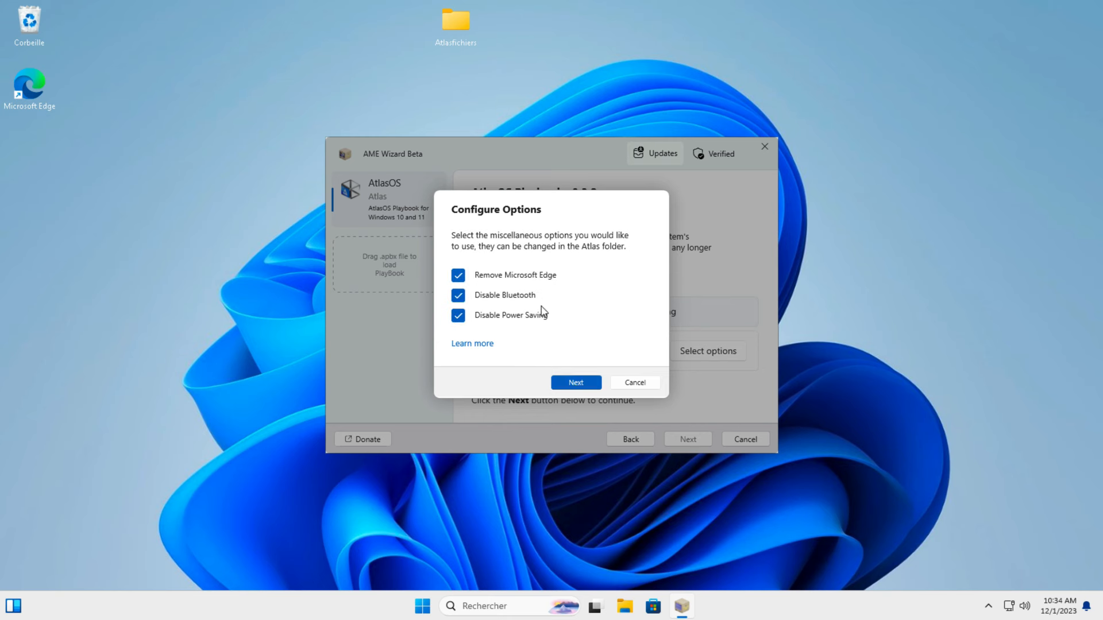
pyautogui.click(567, 384)
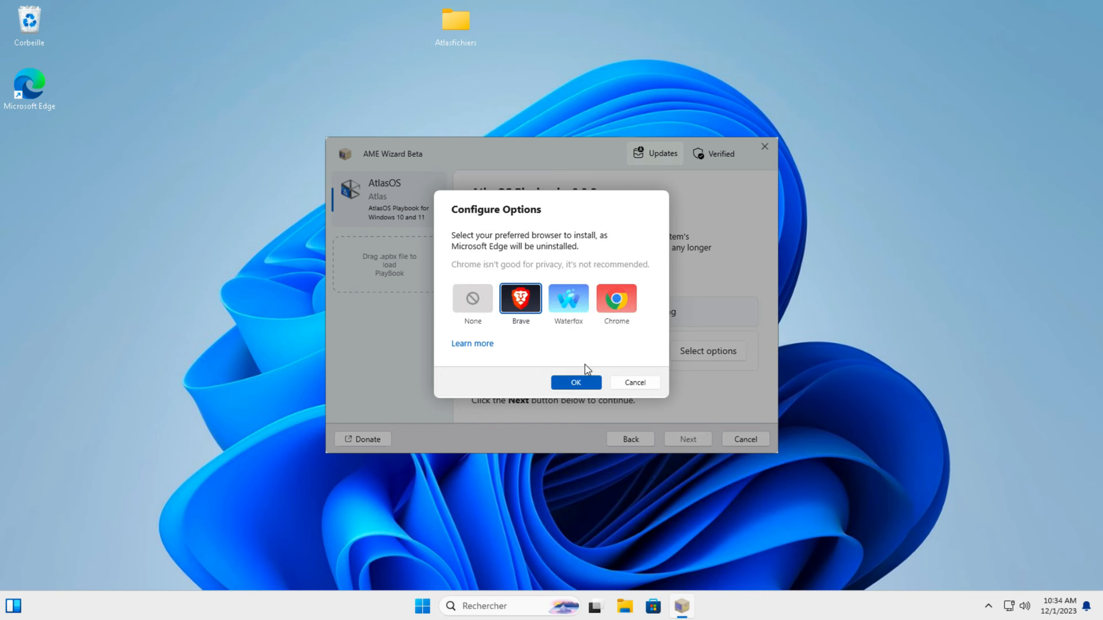